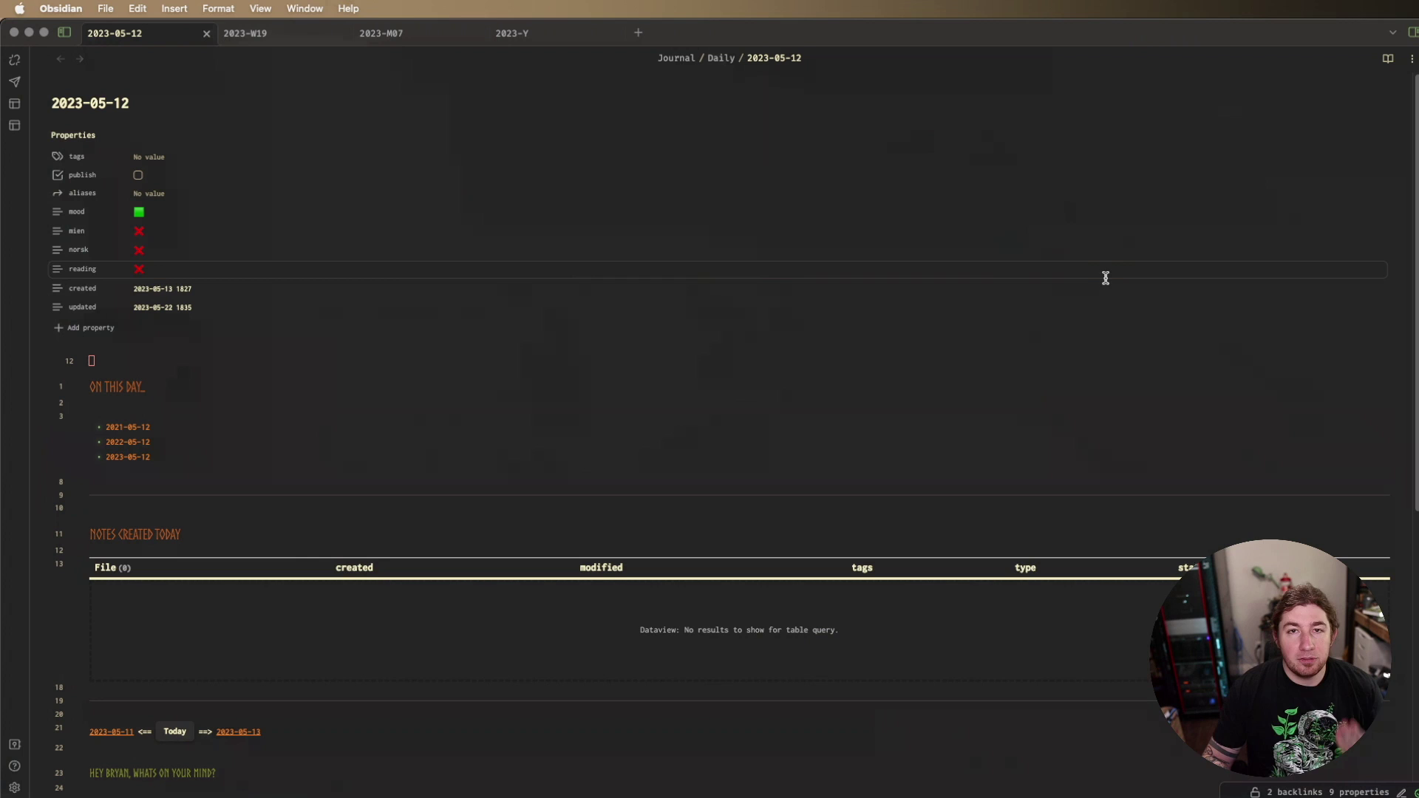
- Show and hide the calendar and properties sidebar, then enlarge the interface with Cmd+=
{"action": "left_click", "coordinate": [1412, 33]}
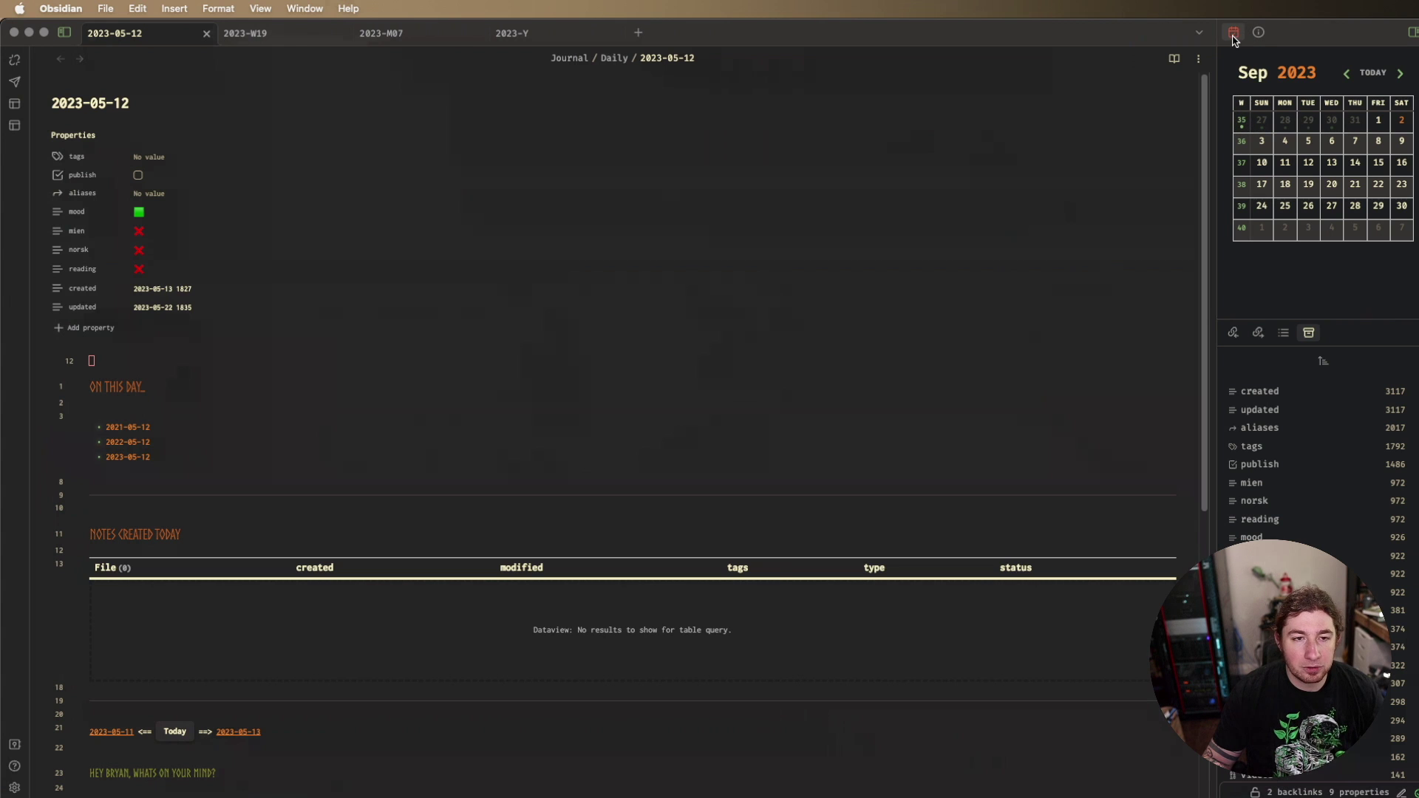
{"action": "left_click", "coordinate": [1411, 32]}
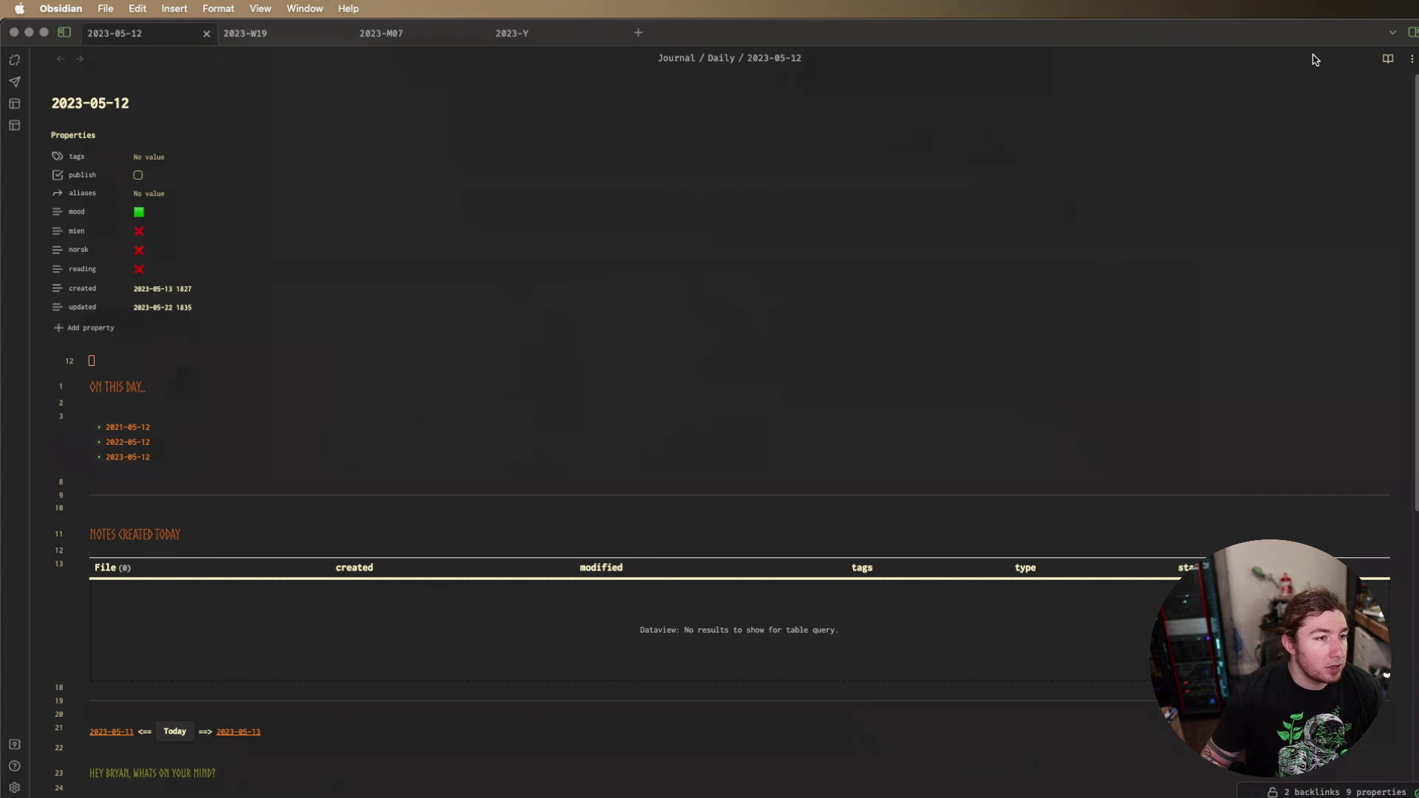
{"action": "key", "text": "super+equal"}
{"action": "key", "text": "super+equal"}
{"action": "key", "text": "super+equal"}
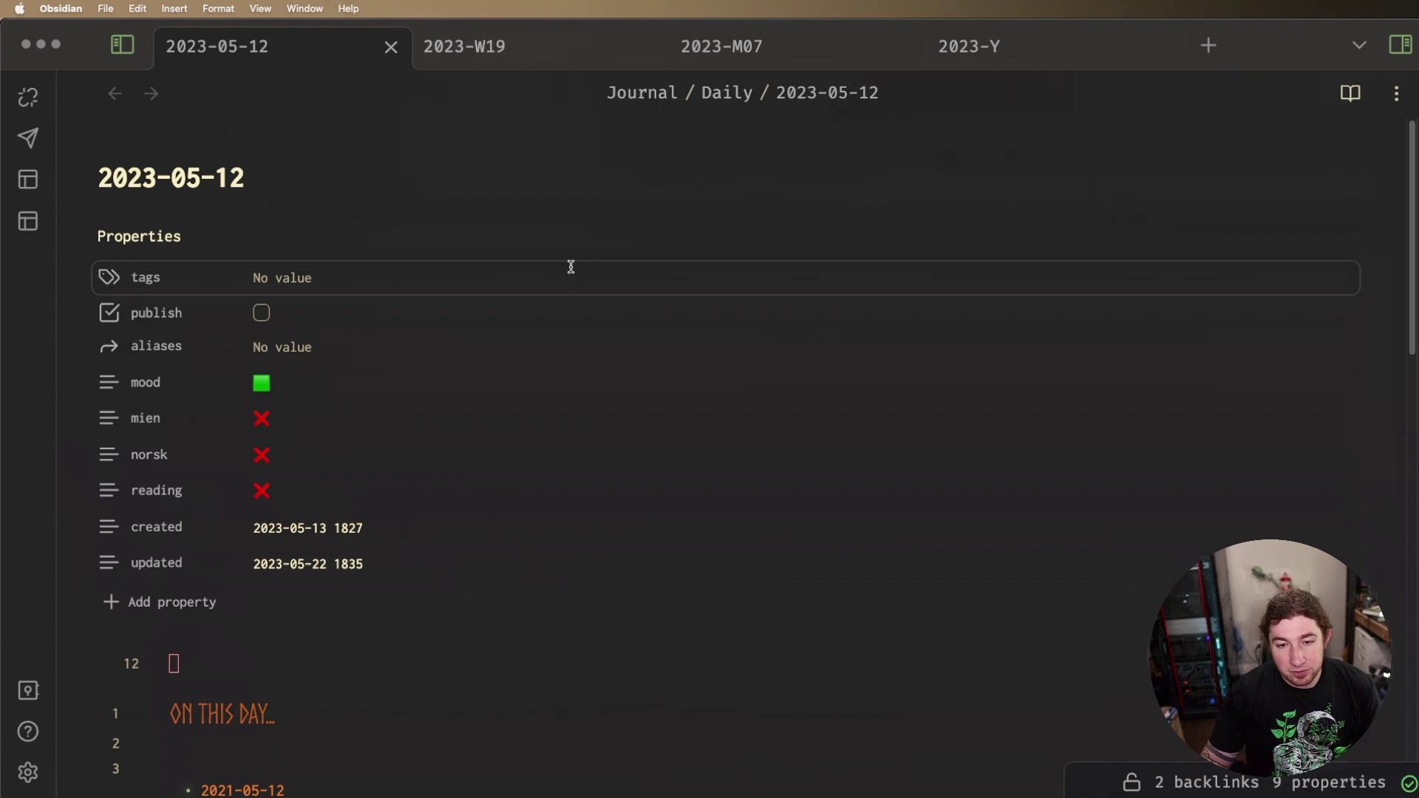
{"action": "scroll", "coordinate": [581, 269], "scroll_direction": "down", "scroll_amount": 3}
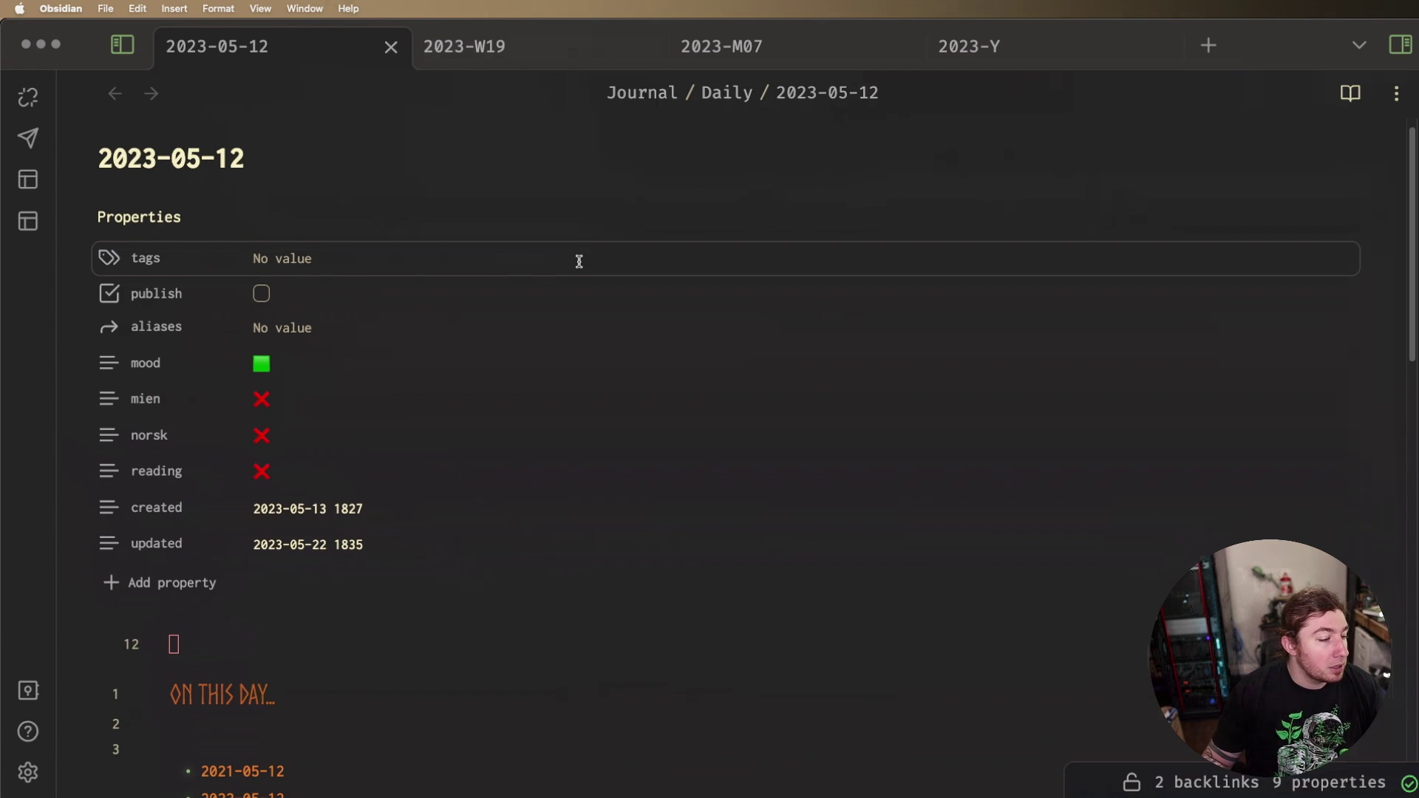
{"action": "scroll", "coordinate": [813, 269], "scroll_direction": "down", "scroll_amount": 8}
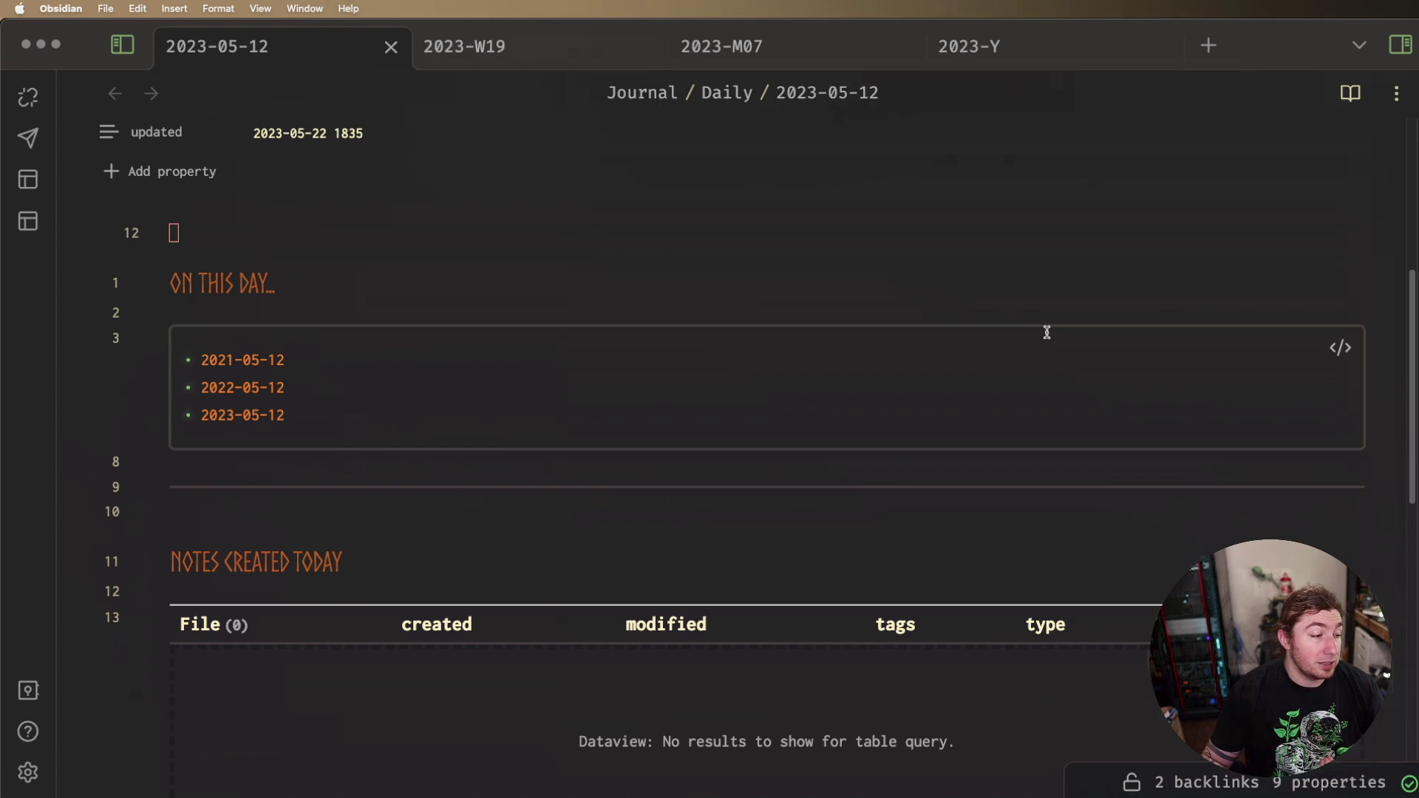
{"action": "left_click", "coordinate": [1336, 345]}
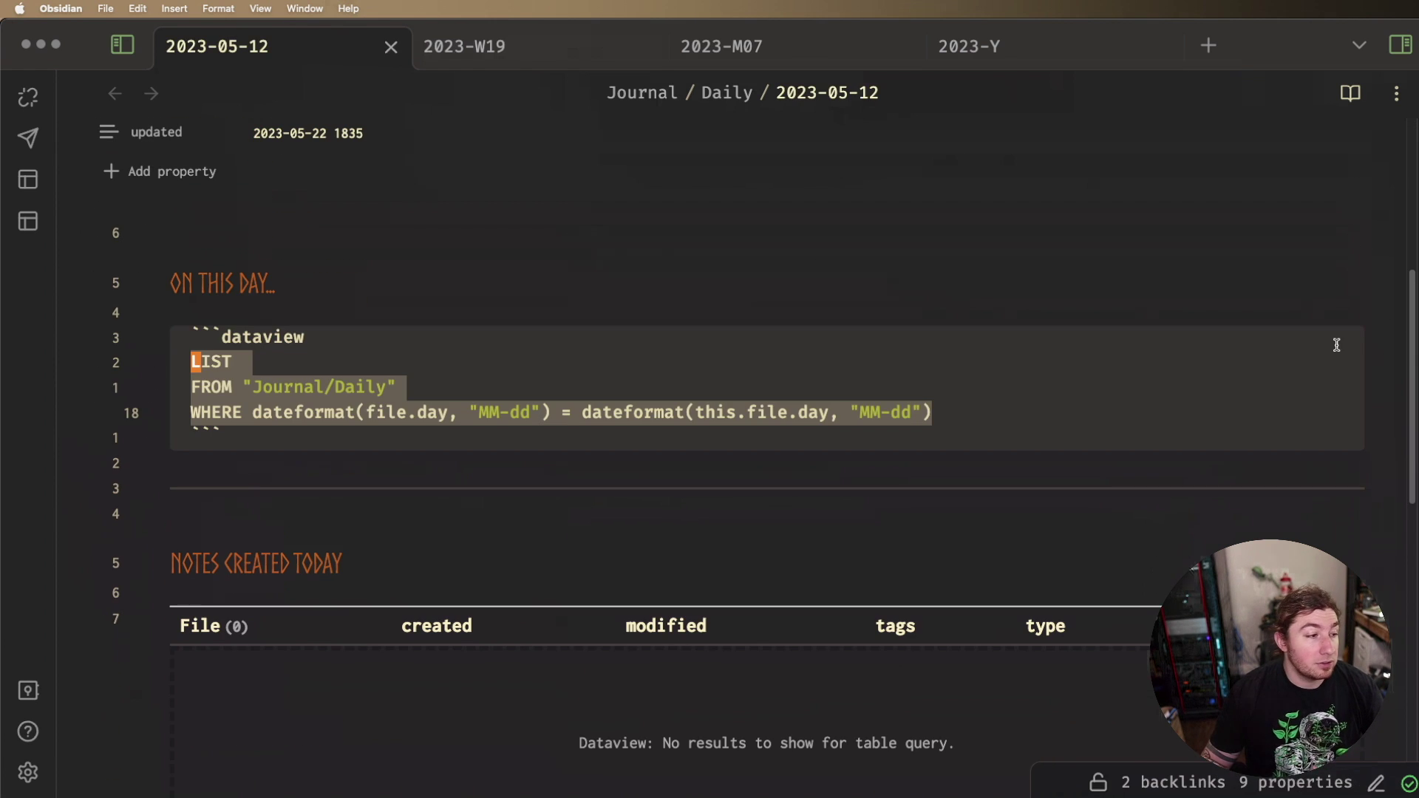
{"action": "left_click", "coordinate": [484, 322]}
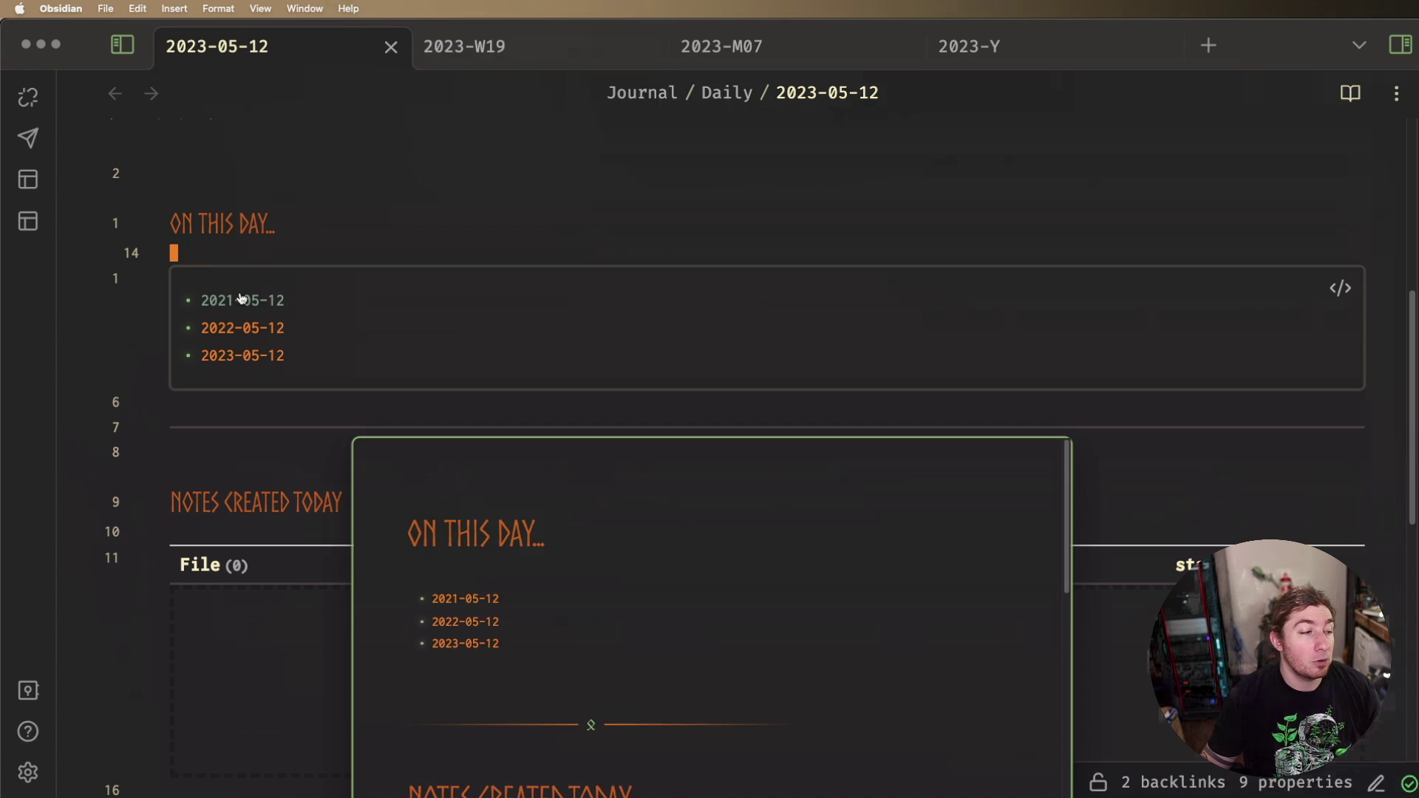
{"action": "mouse_move", "coordinate": [277, 305]}
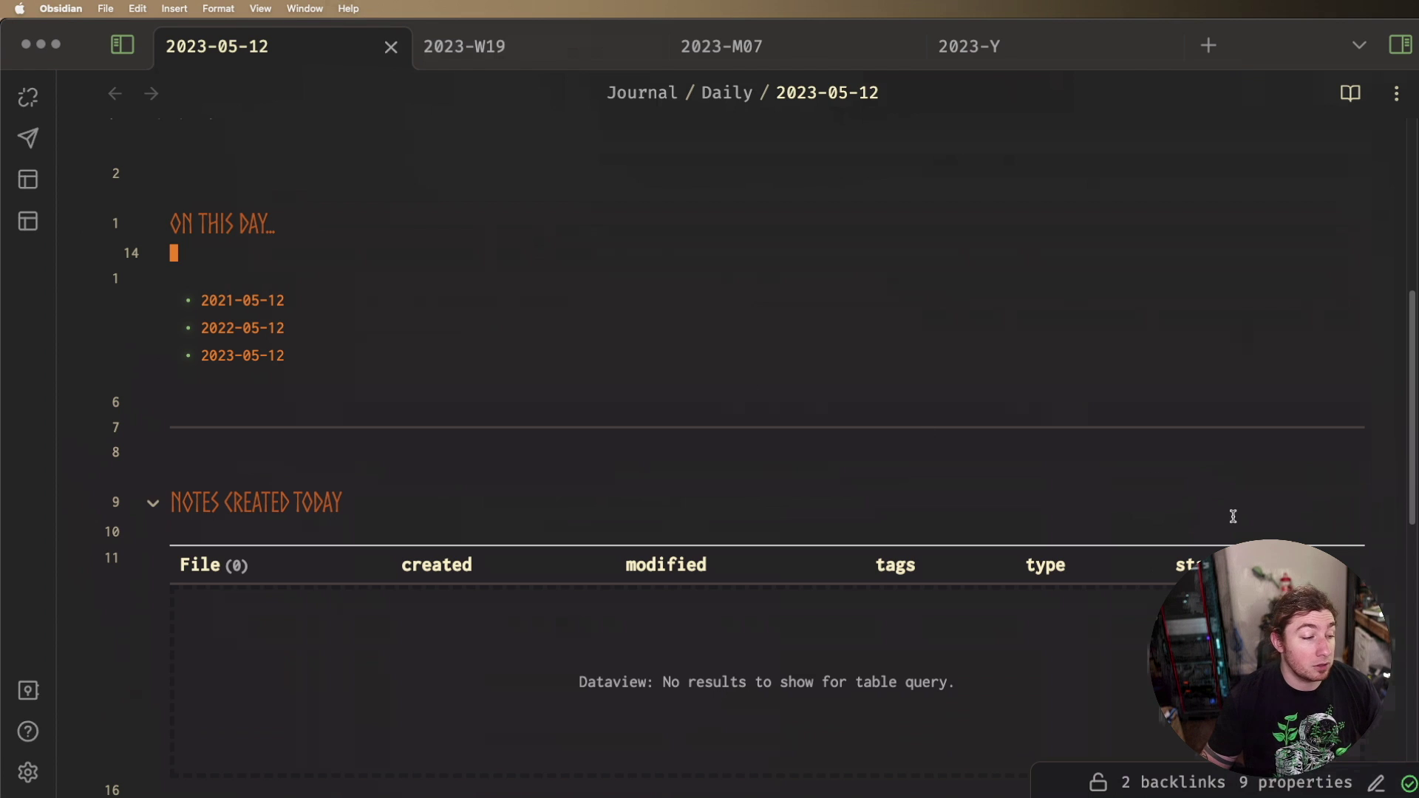
{"action": "scroll", "coordinate": [1355, 556], "scroll_direction": "down", "scroll_amount": 1}
{"action": "left_click", "coordinate": [1353, 553]}
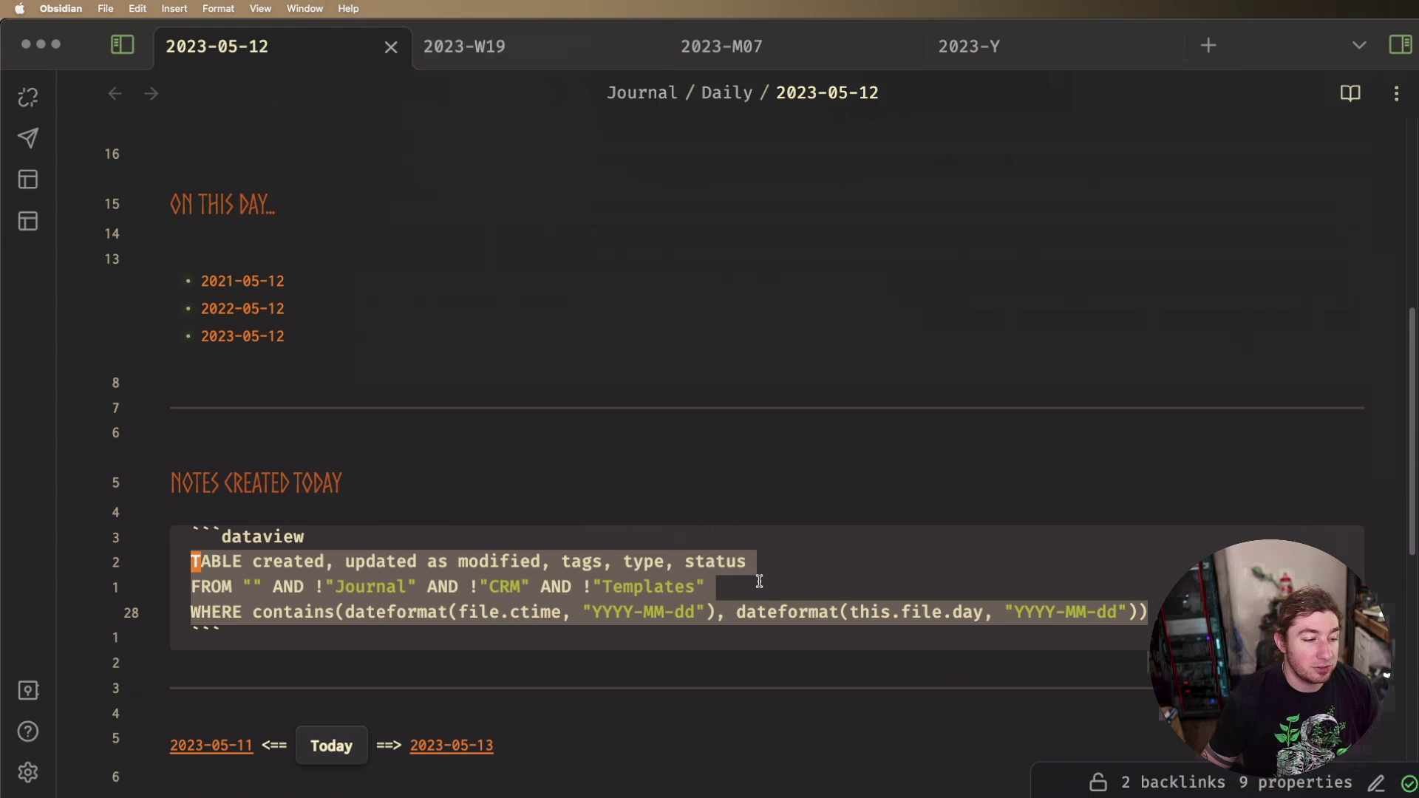
{"action": "left_click", "coordinate": [676, 473]}
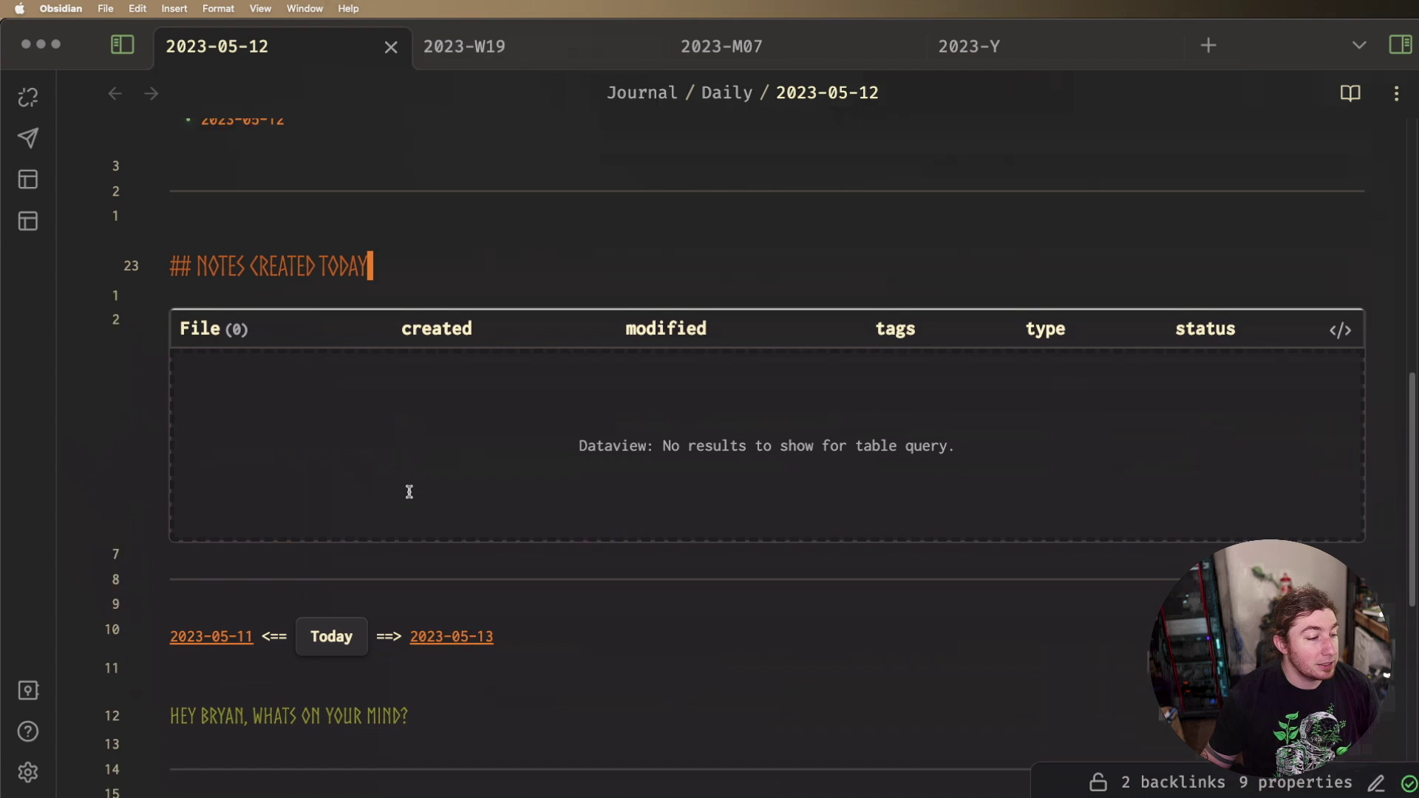
{"action": "left_click", "coordinate": [555, 629]}
{"action": "key", "text": "Left"}
{"action": "key", "text": "Left"}
{"action": "key", "text": "Left"}
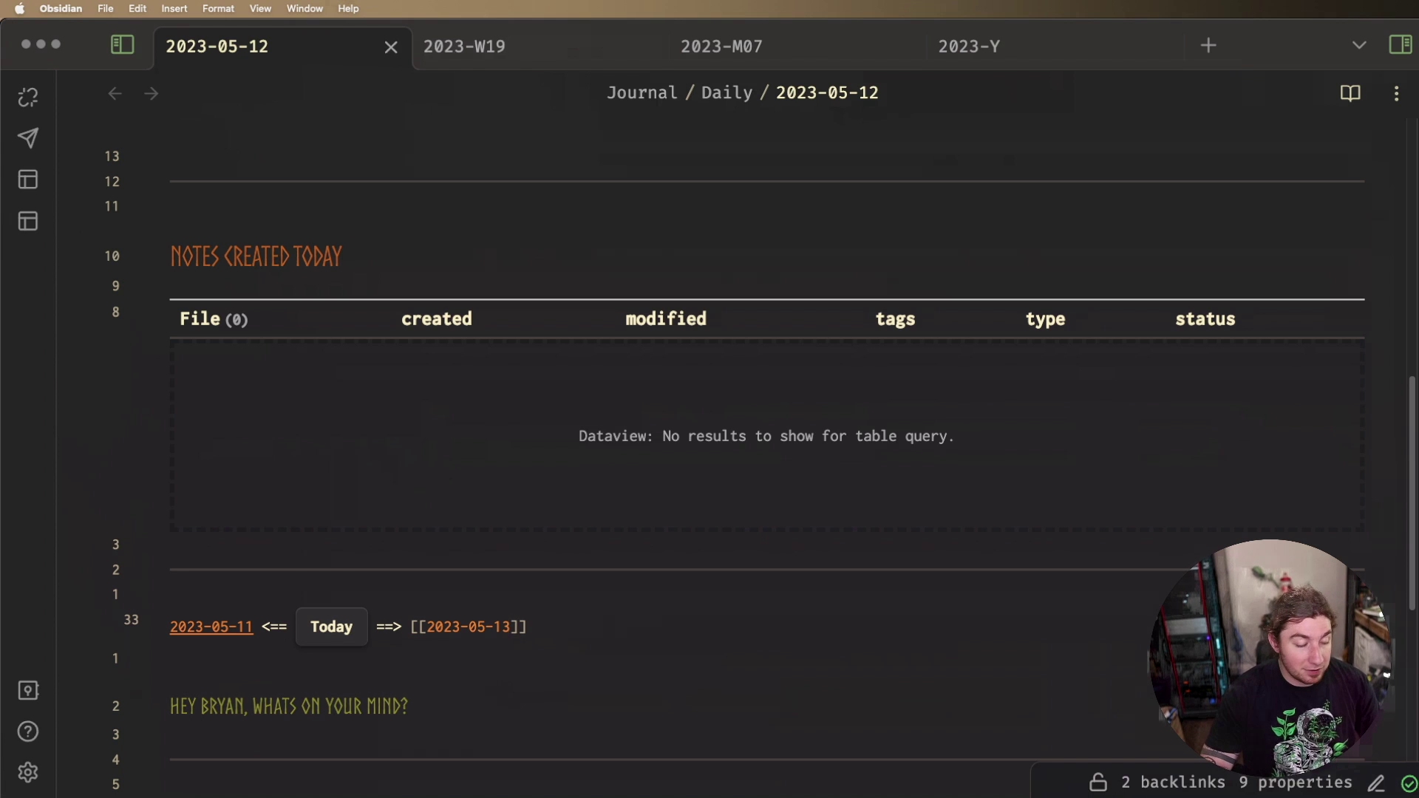
{"action": "key", "text": "super+o"}
{"action": "type", "text": "dail"}
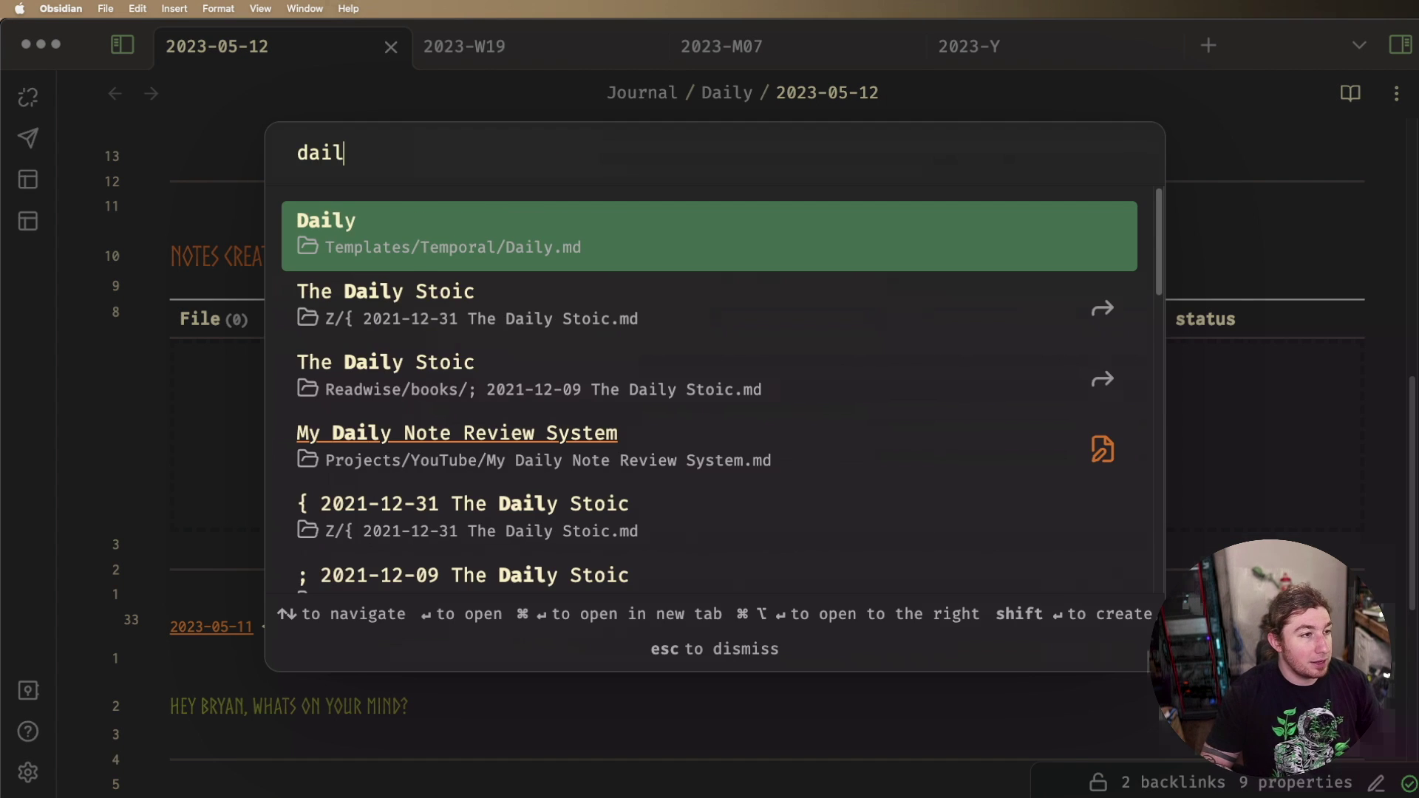
{"action": "key", "text": "super+Return"}
{"action": "scroll", "coordinate": [509, 532], "scroll_direction": "down", "scroll_amount": 10}
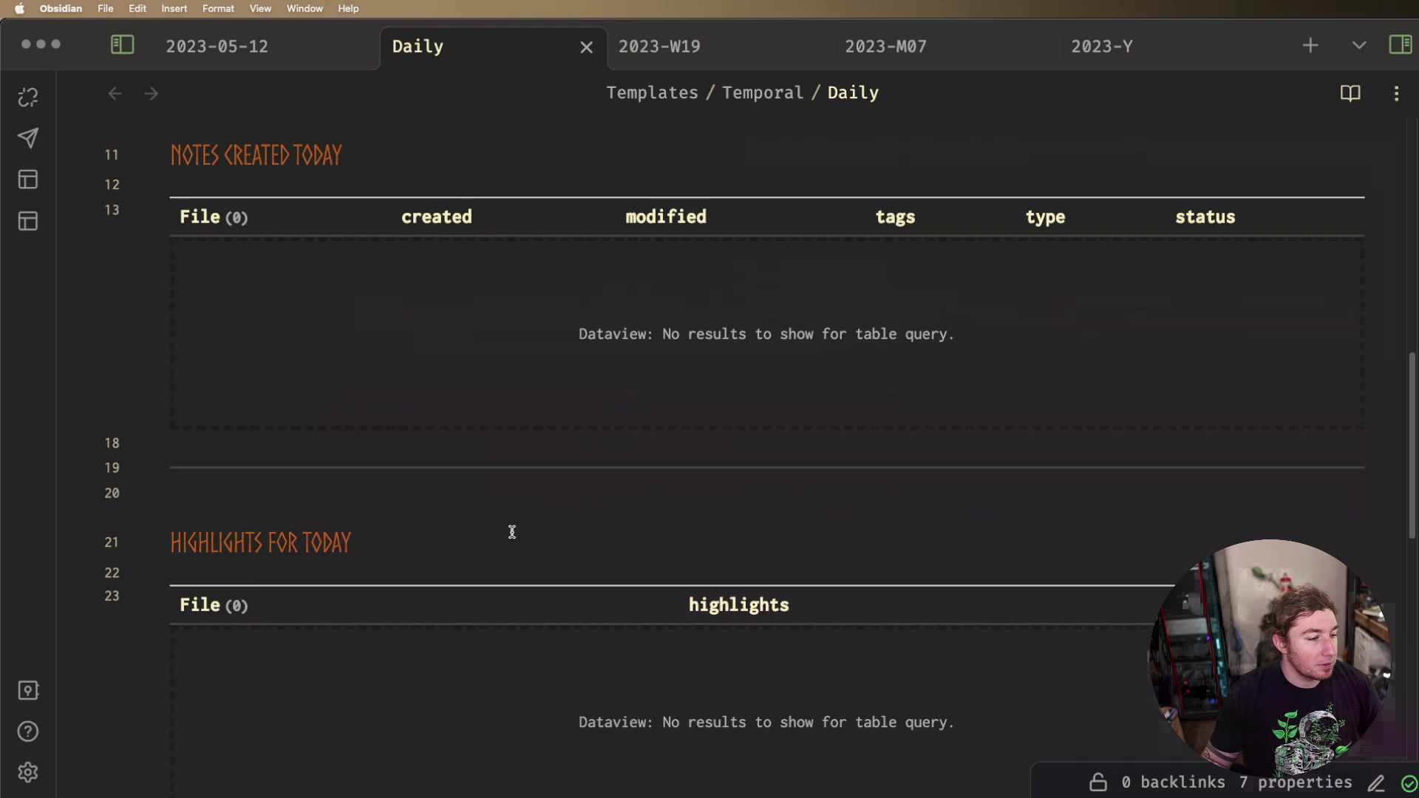
{"action": "scroll", "coordinate": [1314, 501], "scroll_direction": "down", "scroll_amount": 5}
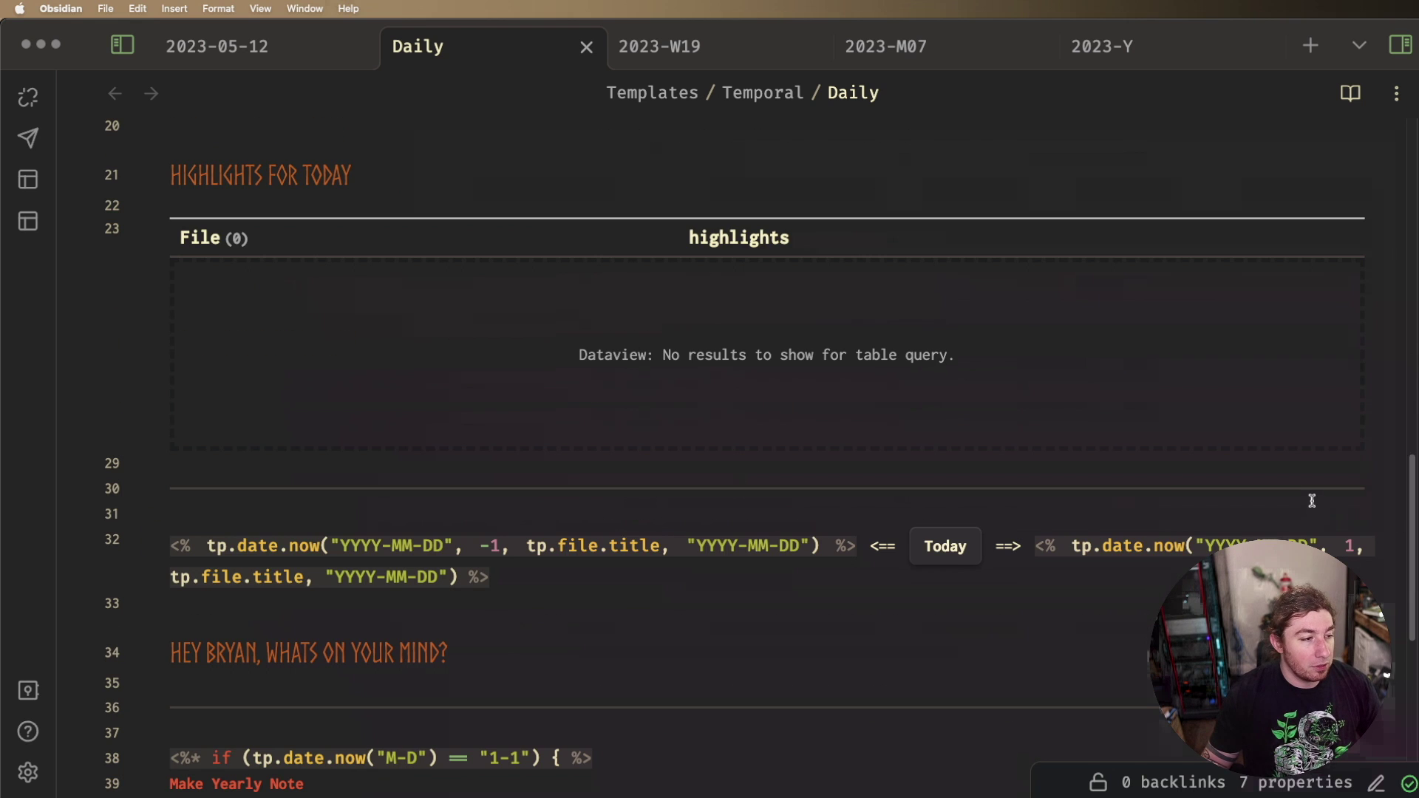
{"action": "left_click", "coordinate": [550, 577]}
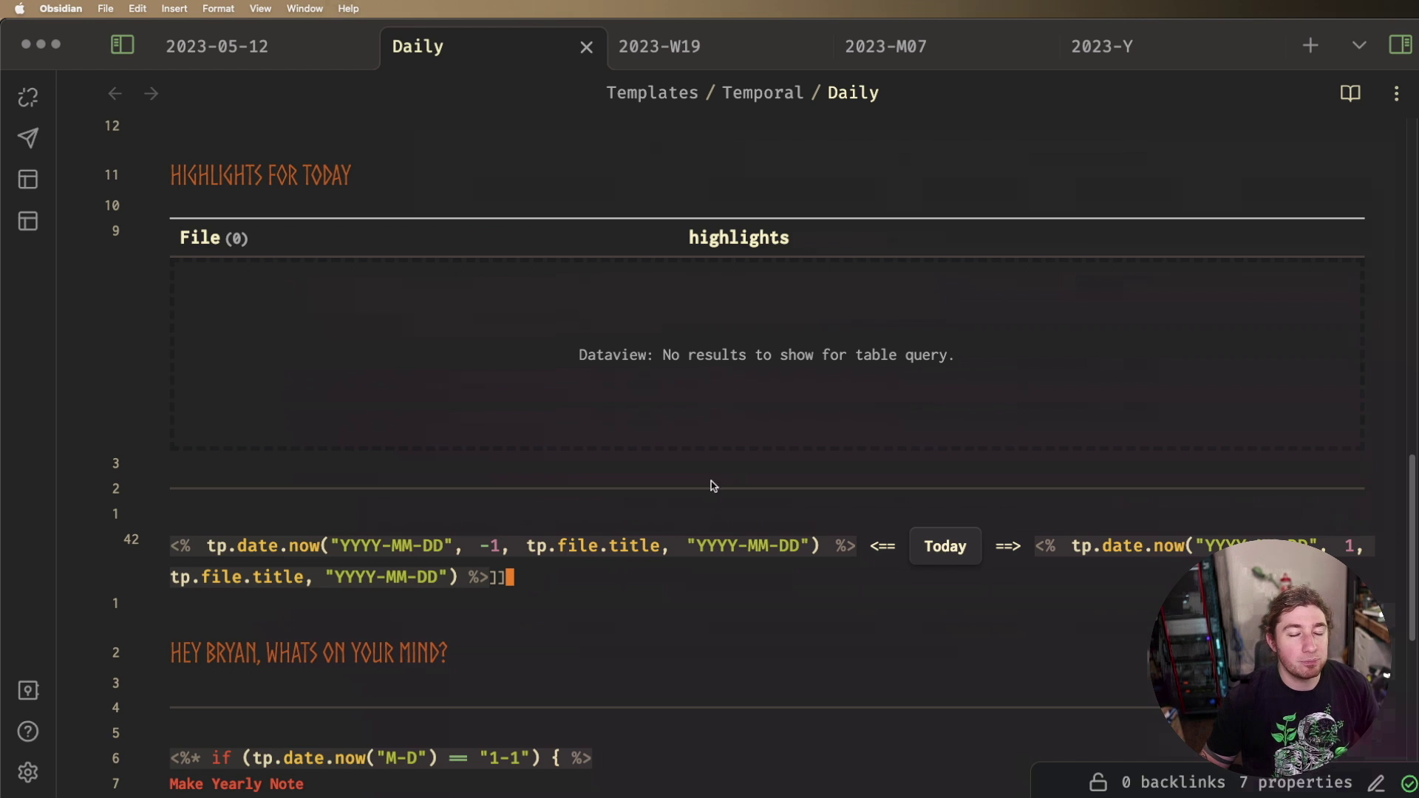
{"action": "scroll", "coordinate": [497, 399], "scroll_direction": "down", "scroll_amount": 8}
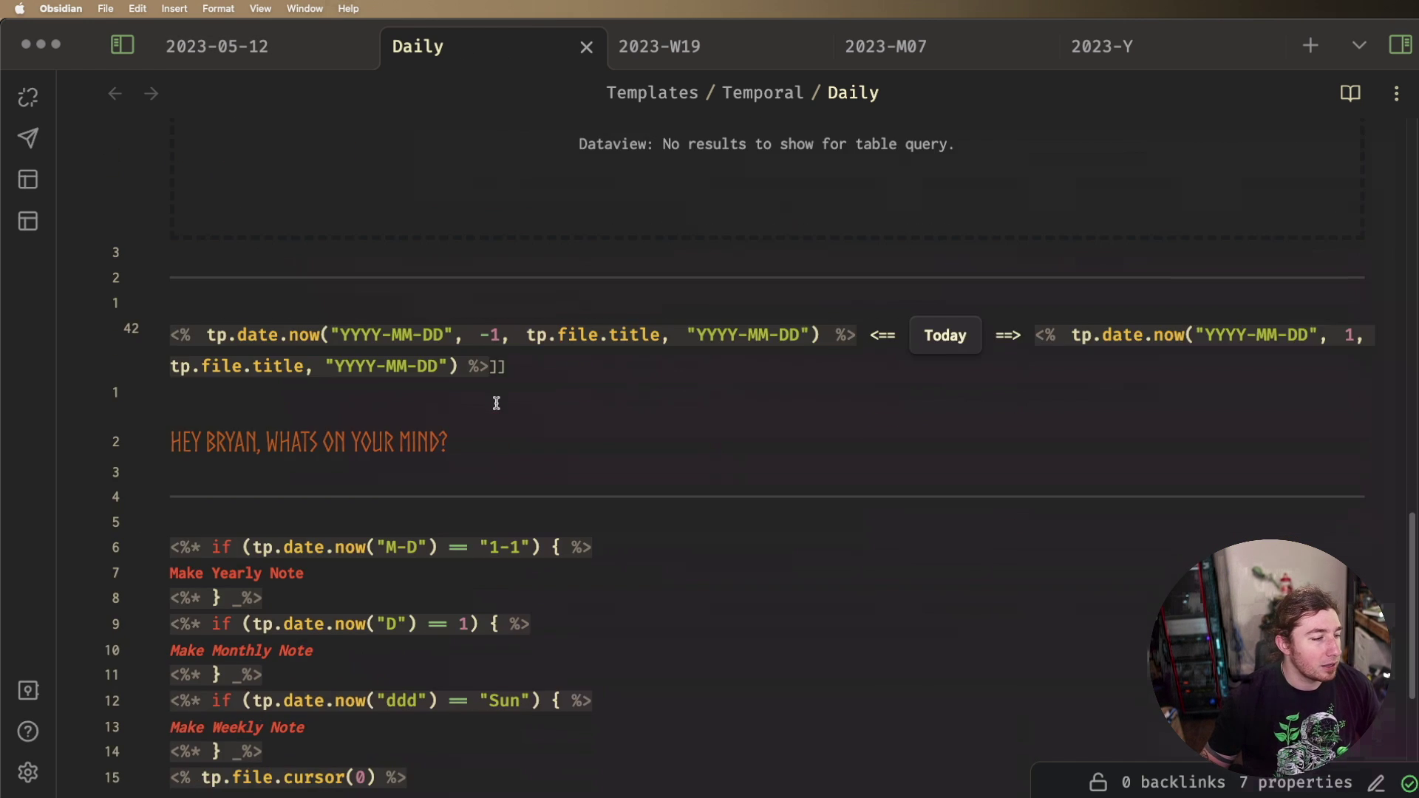
{"action": "scroll", "coordinate": [406, 371], "scroll_direction": "up", "scroll_amount": 6}
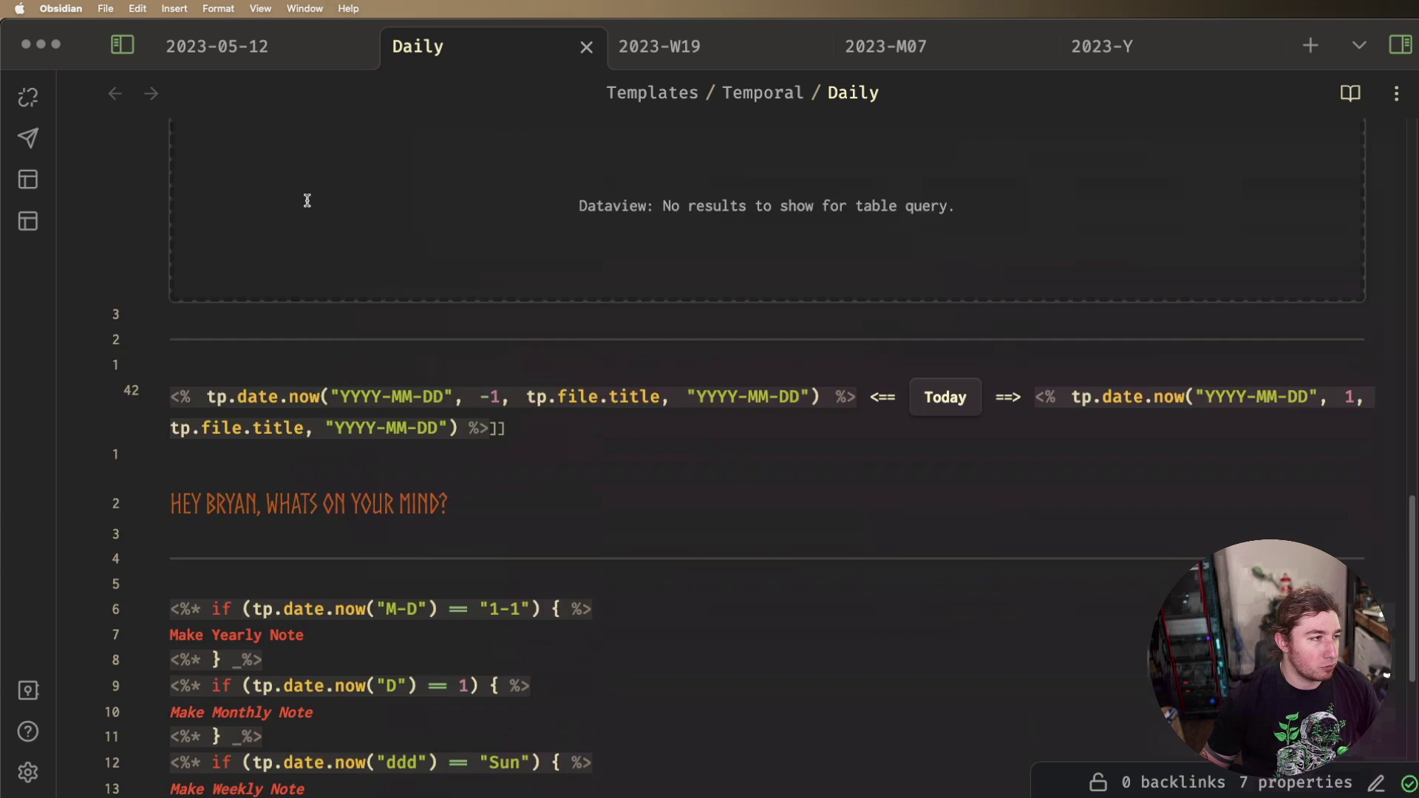
{"action": "scroll", "coordinate": [288, 208], "scroll_direction": "up", "scroll_amount": 10}
{"action": "left_click", "coordinate": [184, 38]}
- Scroll to the two highlights:: fields, select the highlights:: label, and move to the empty line below
{"action": "scroll", "coordinate": [588, 535], "scroll_direction": "down", "scroll_amount": 2}
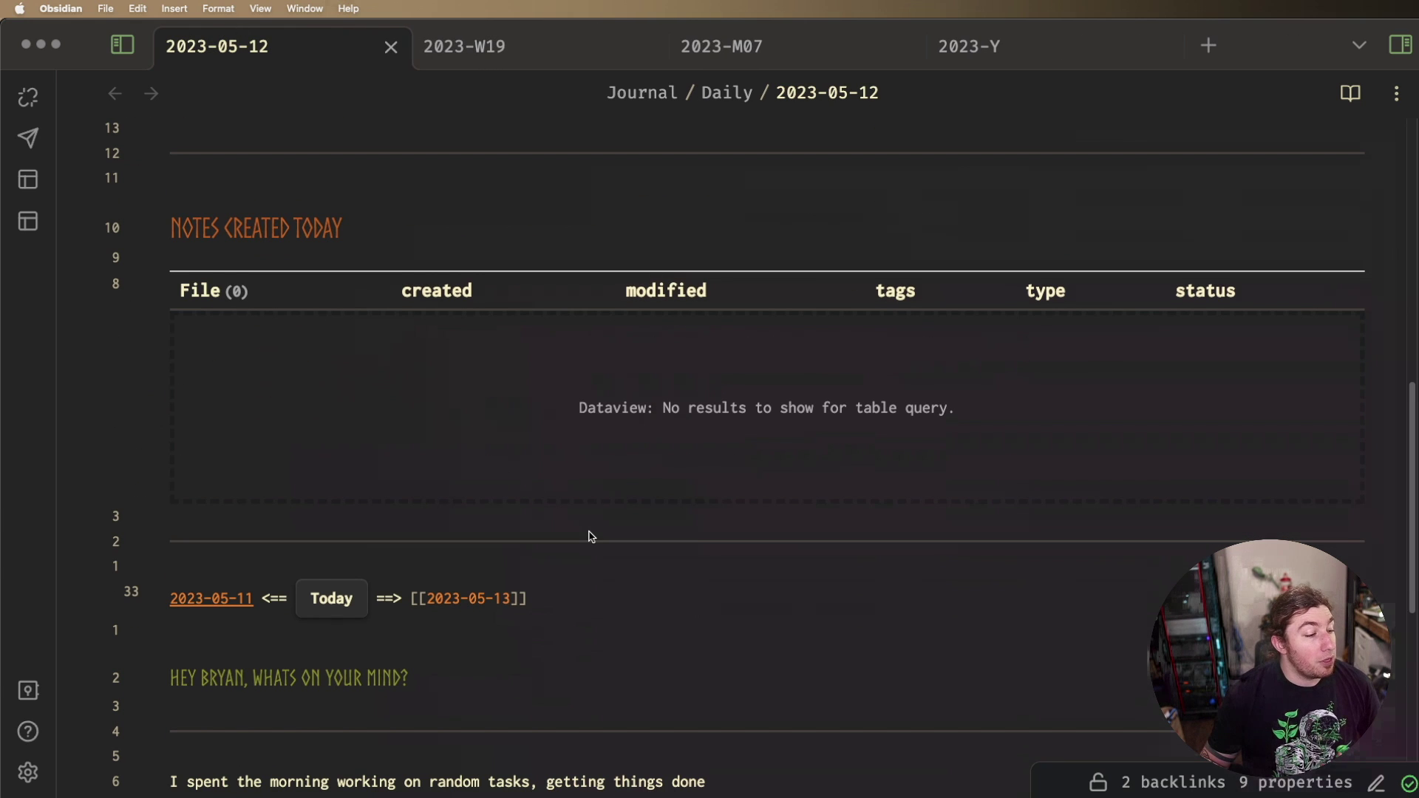
{"action": "scroll", "coordinate": [594, 537], "scroll_direction": "down", "scroll_amount": 4}
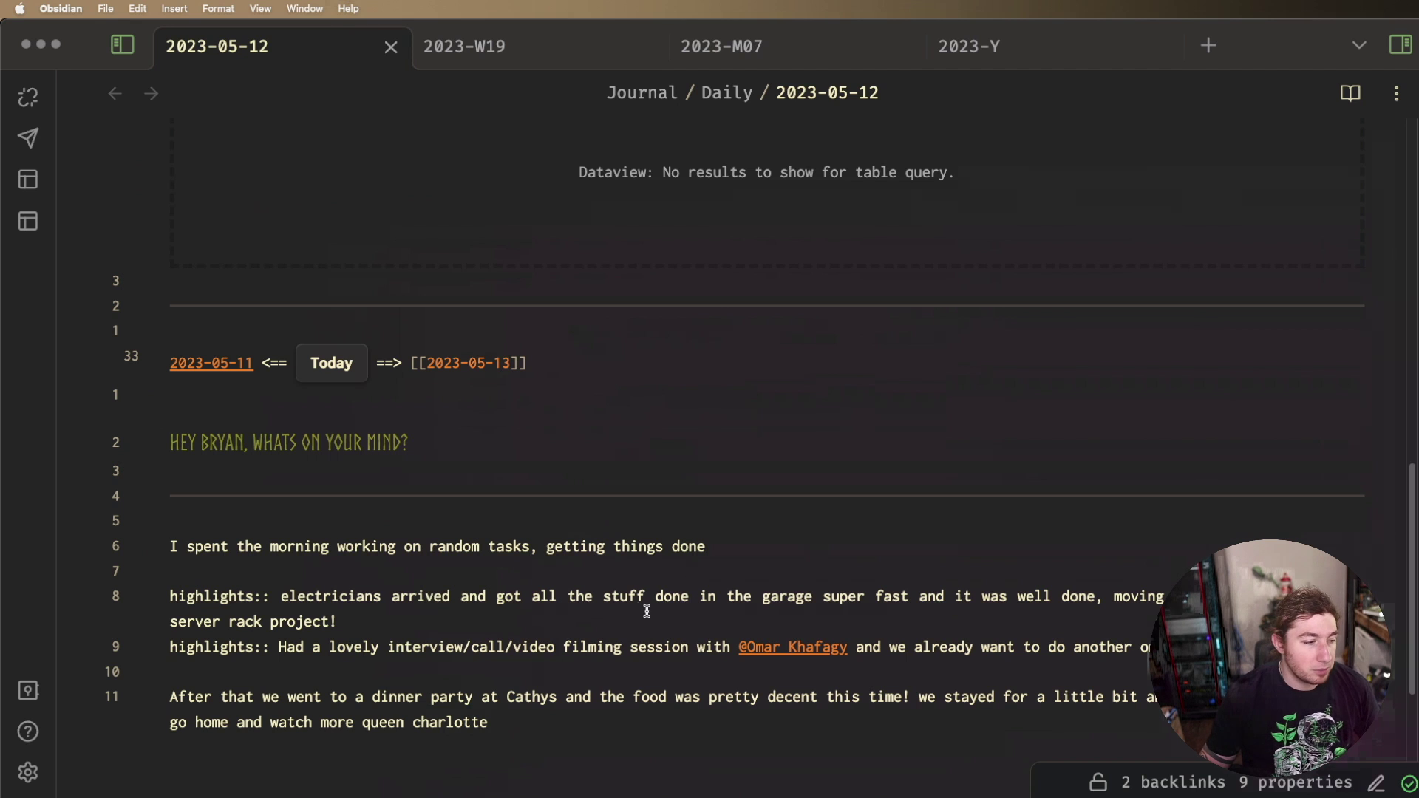
{"action": "scroll", "coordinate": [647, 610], "scroll_direction": "down", "scroll_amount": 3}
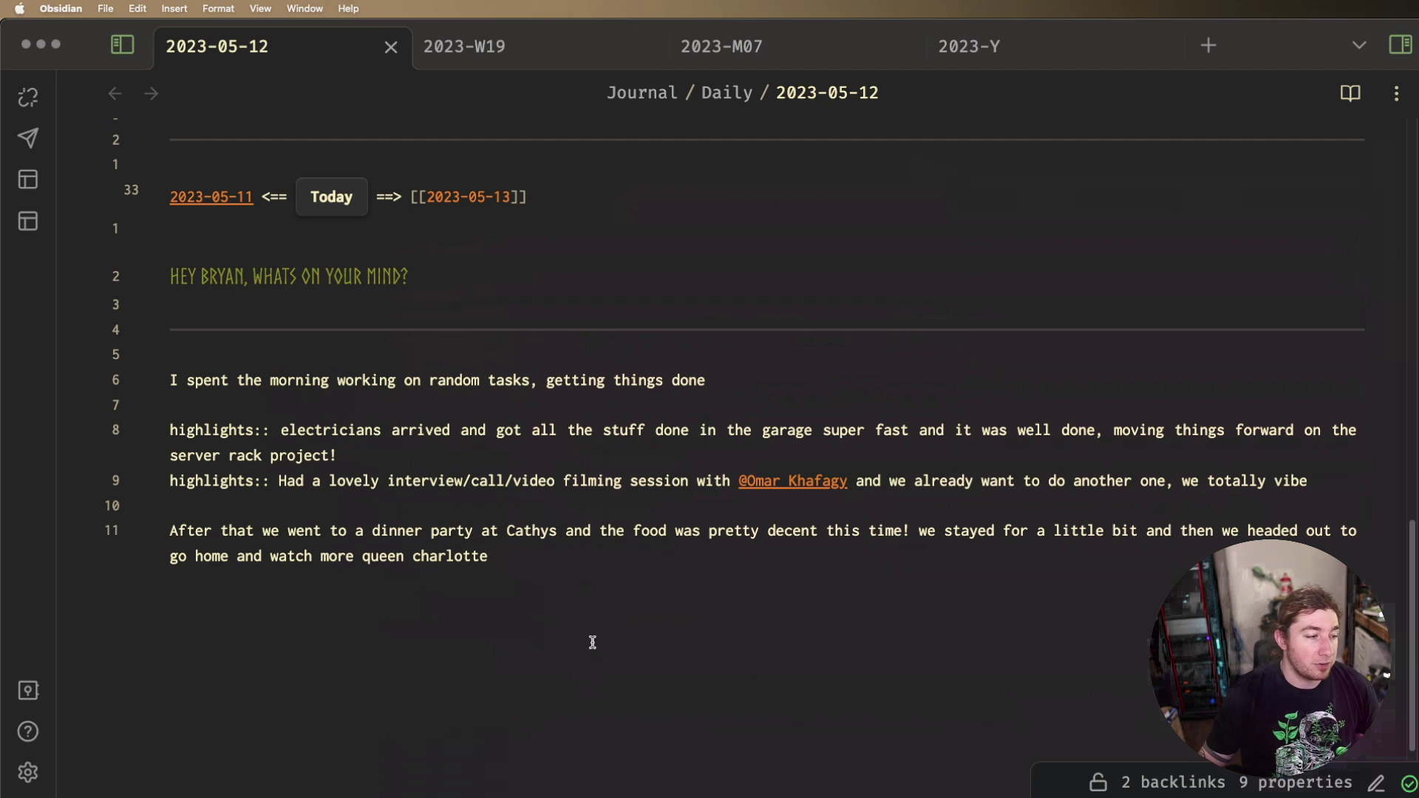
{"action": "left_click", "coordinate": [277, 428]}
{"action": "left_click_drag", "start_coordinate": [276, 428], "coordinate": [168, 430]}
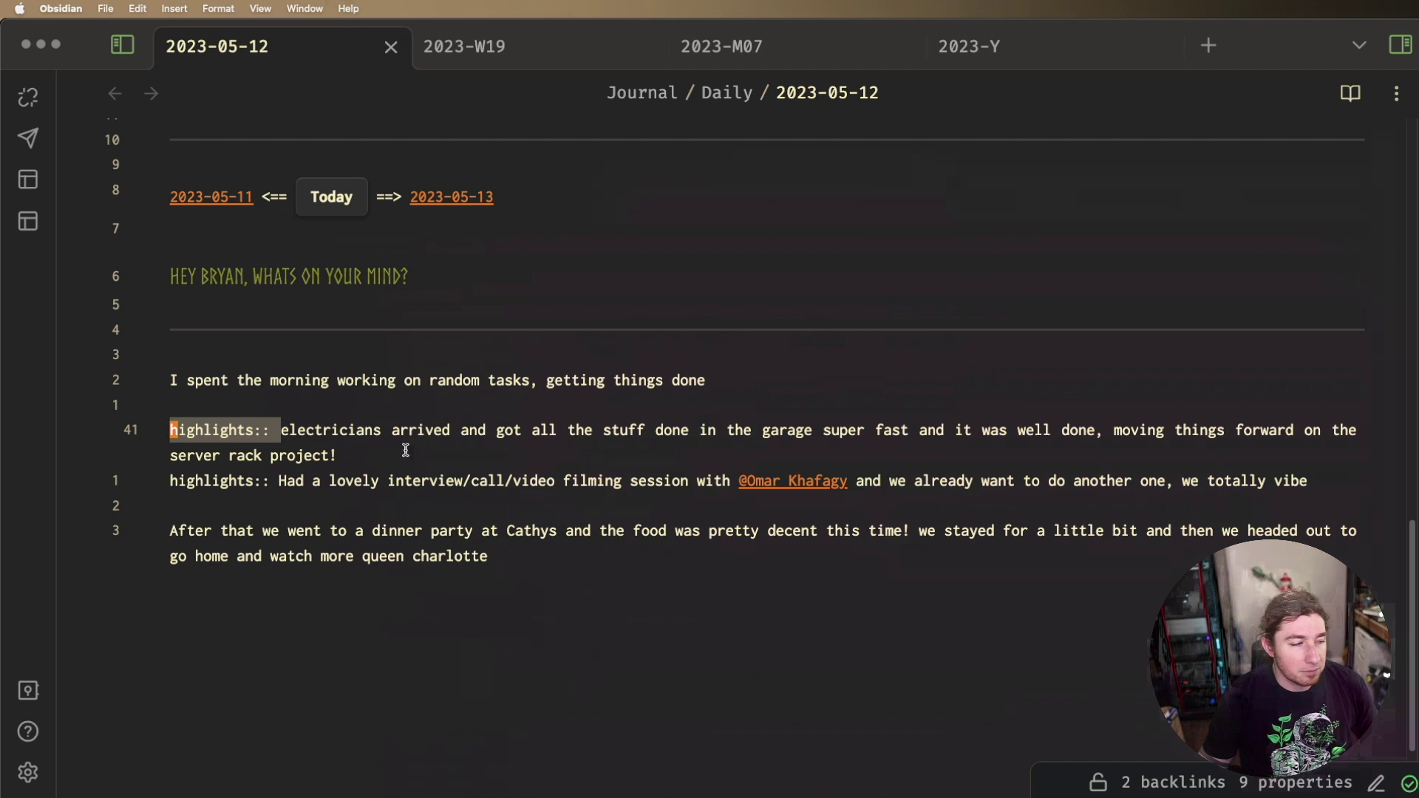
{"action": "left_click", "coordinate": [271, 430]}
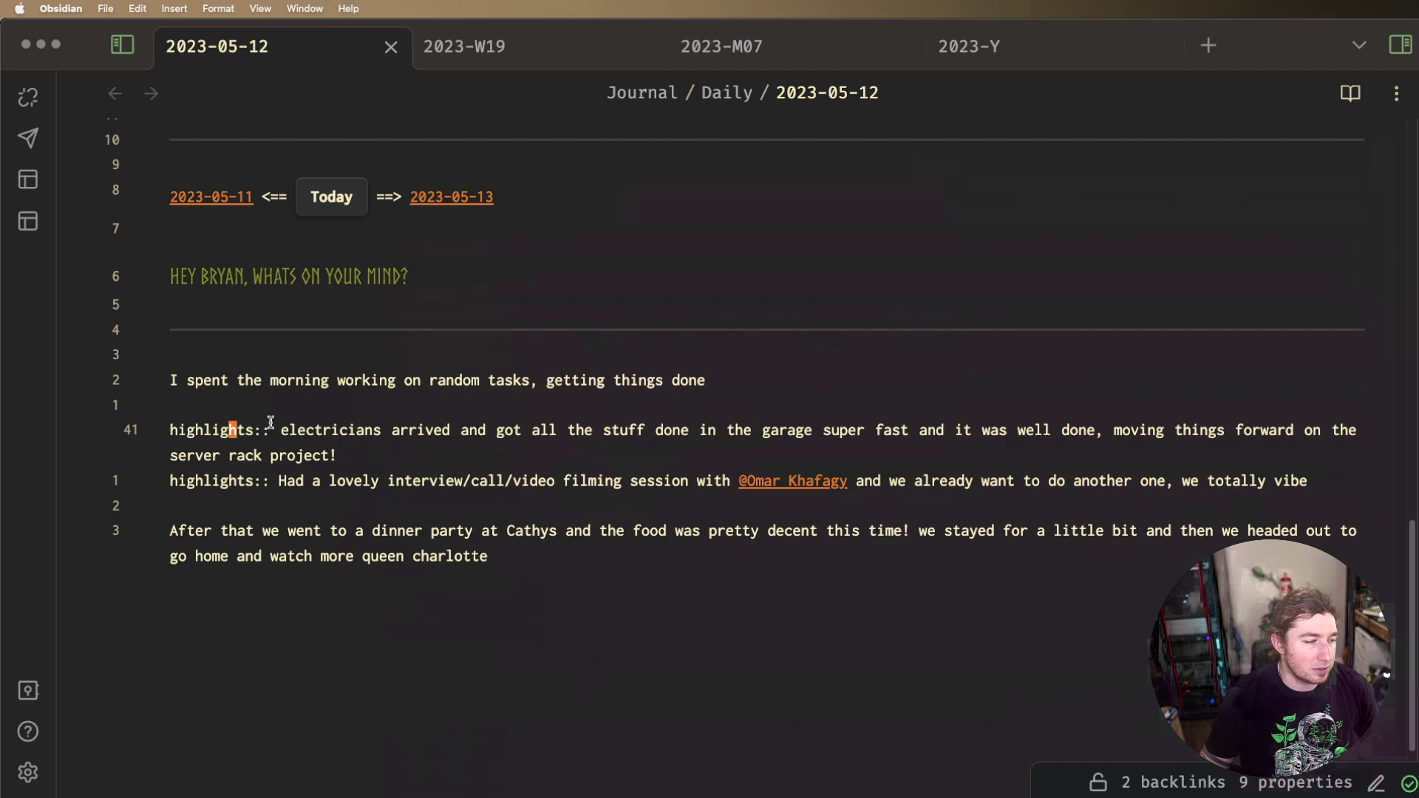
{"action": "left_click_drag", "start_coordinate": [270, 430], "coordinate": [173, 430]}
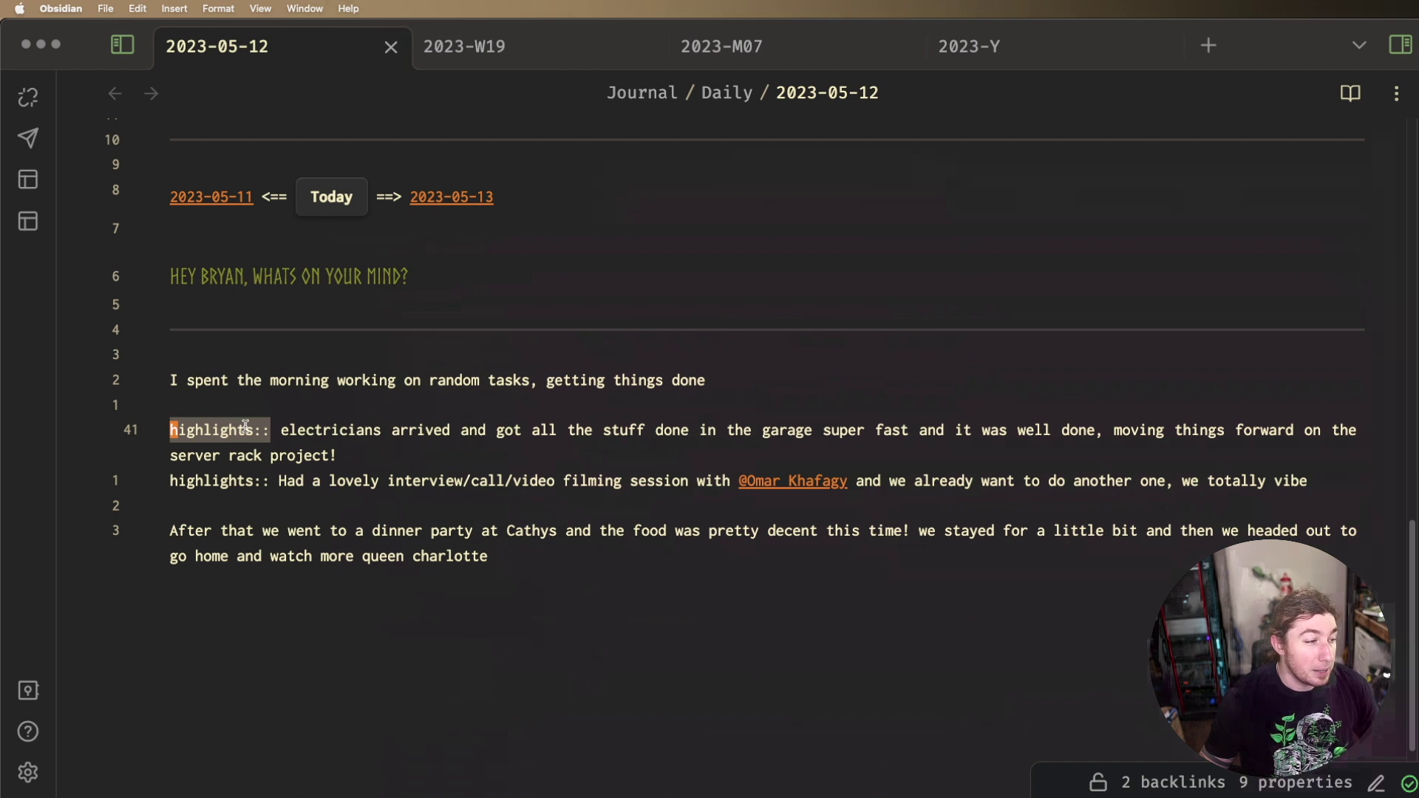
{"action": "left_click", "coordinate": [271, 430]}
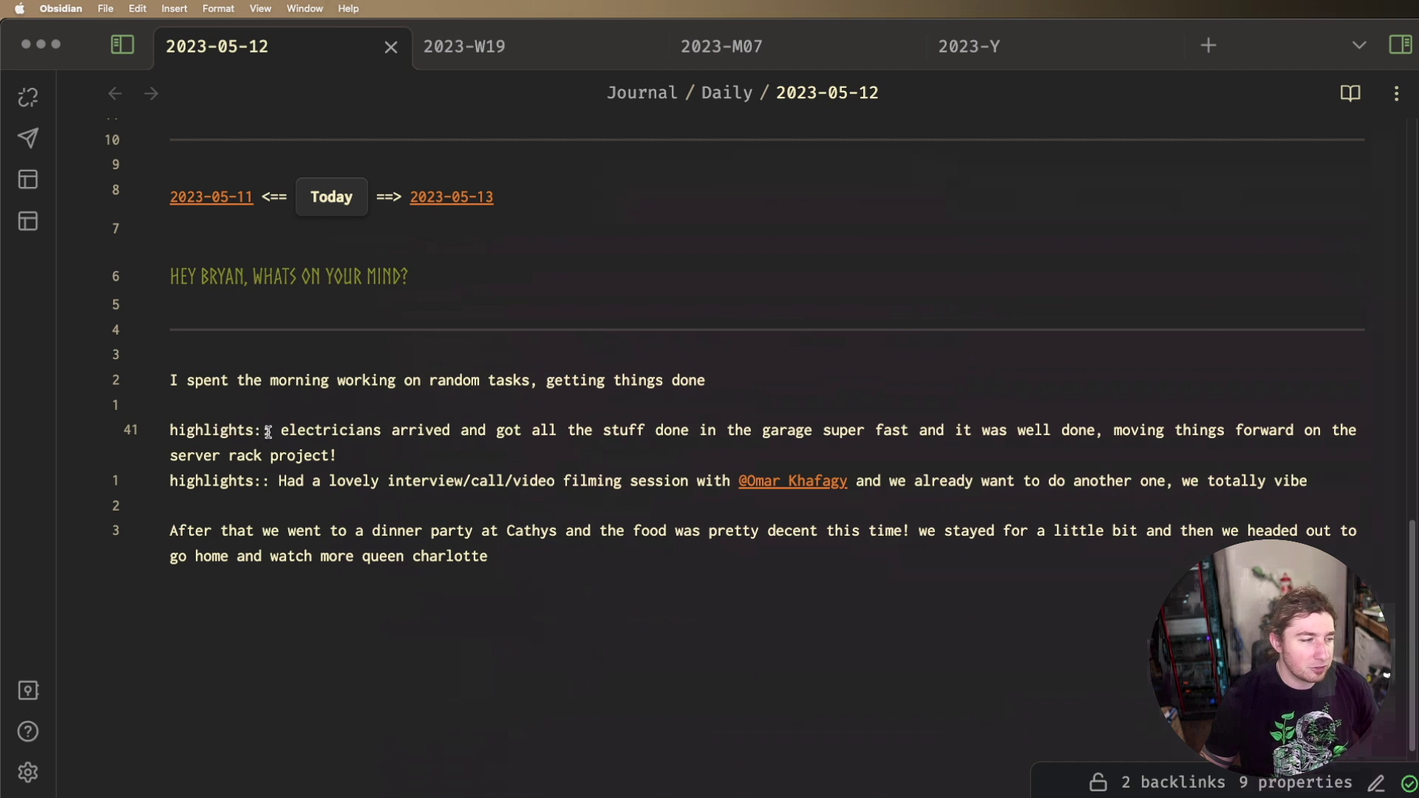
{"action": "left_click_drag", "start_coordinate": [281, 430], "coordinate": [132, 436]}
{"action": "left_click", "coordinate": [272, 476]}
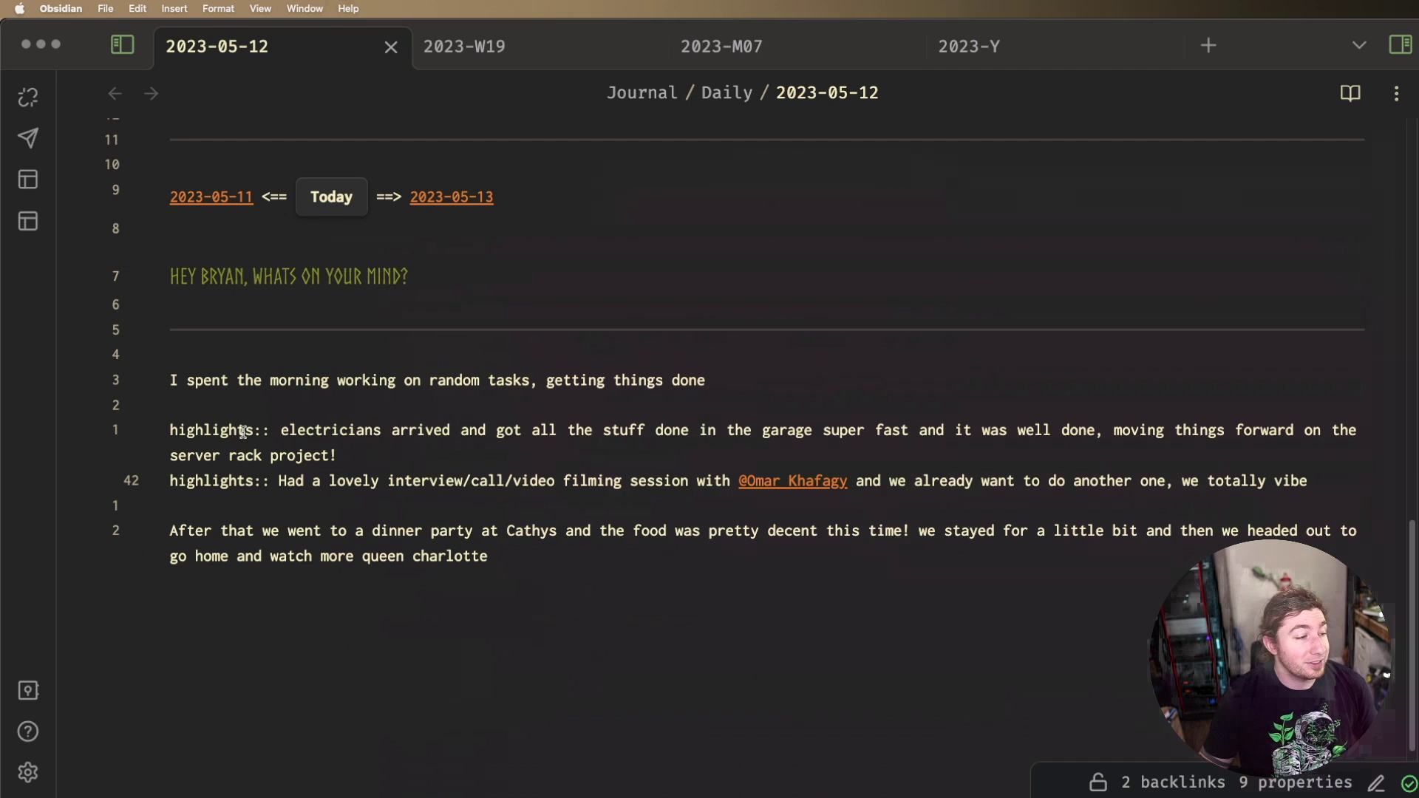
{"action": "left_click", "coordinate": [327, 505]}
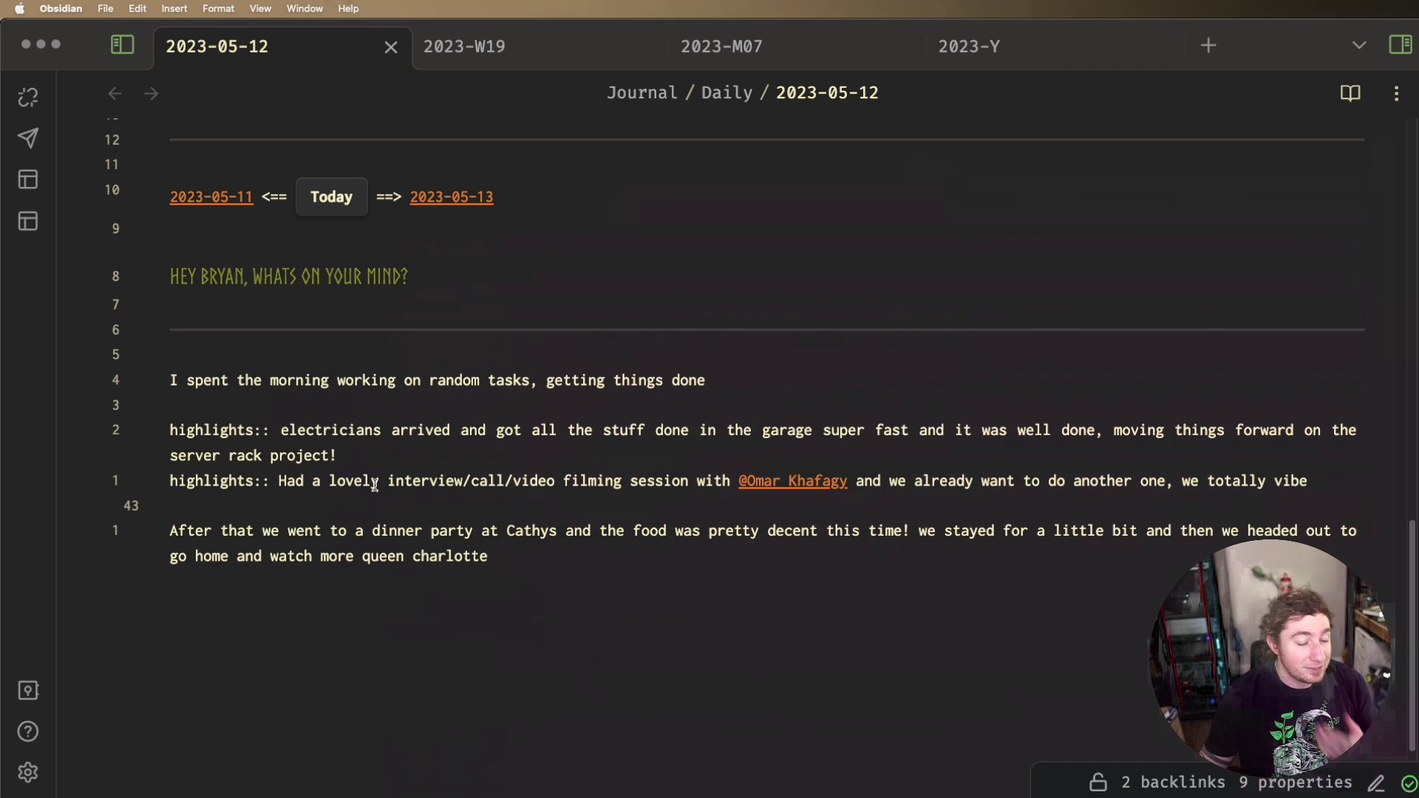
- Insert the 'hi' highlight template on the empty line, then undo the insertion
{"action": "key", "text": "alt+e"}
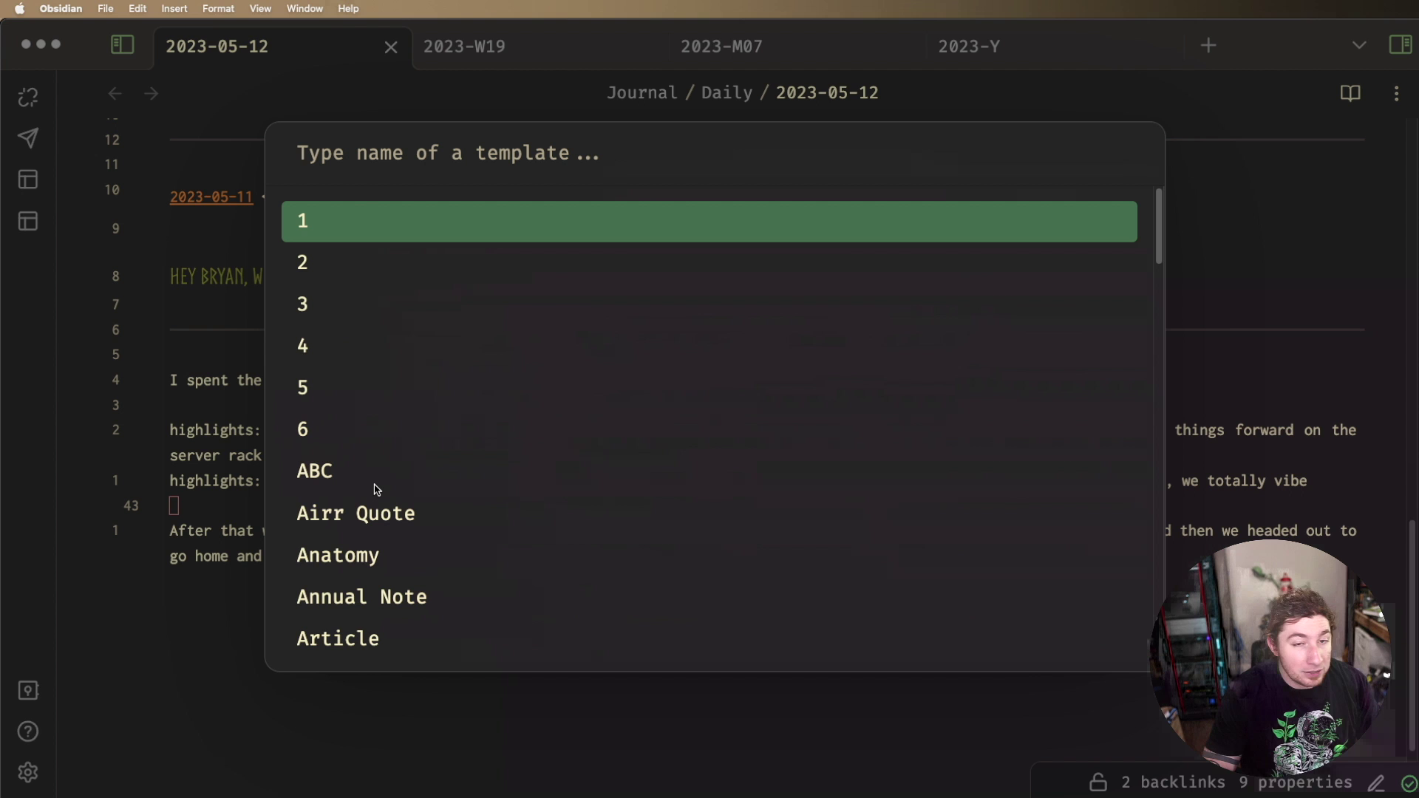
{"action": "type", "text": "hi"}
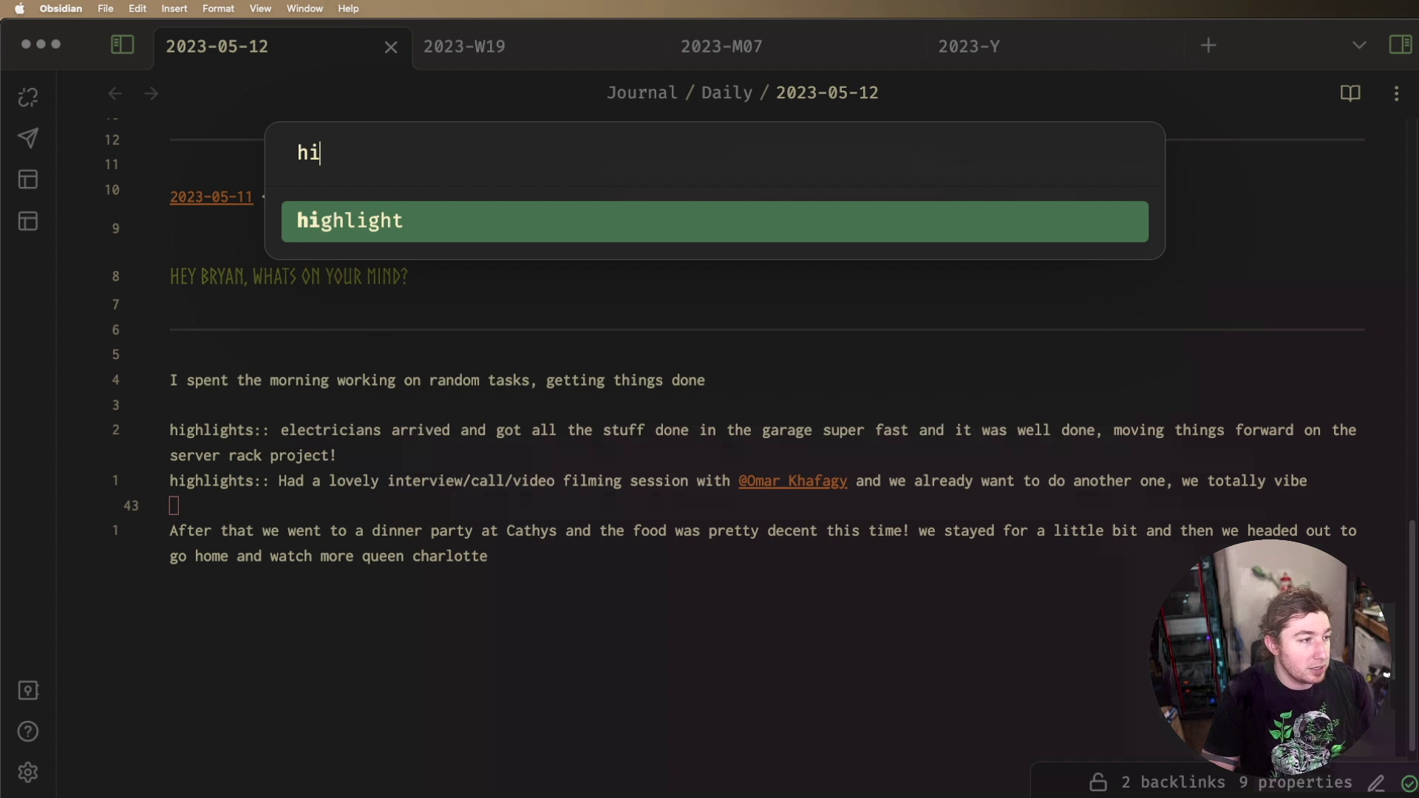
{"action": "key", "text": "Return"}
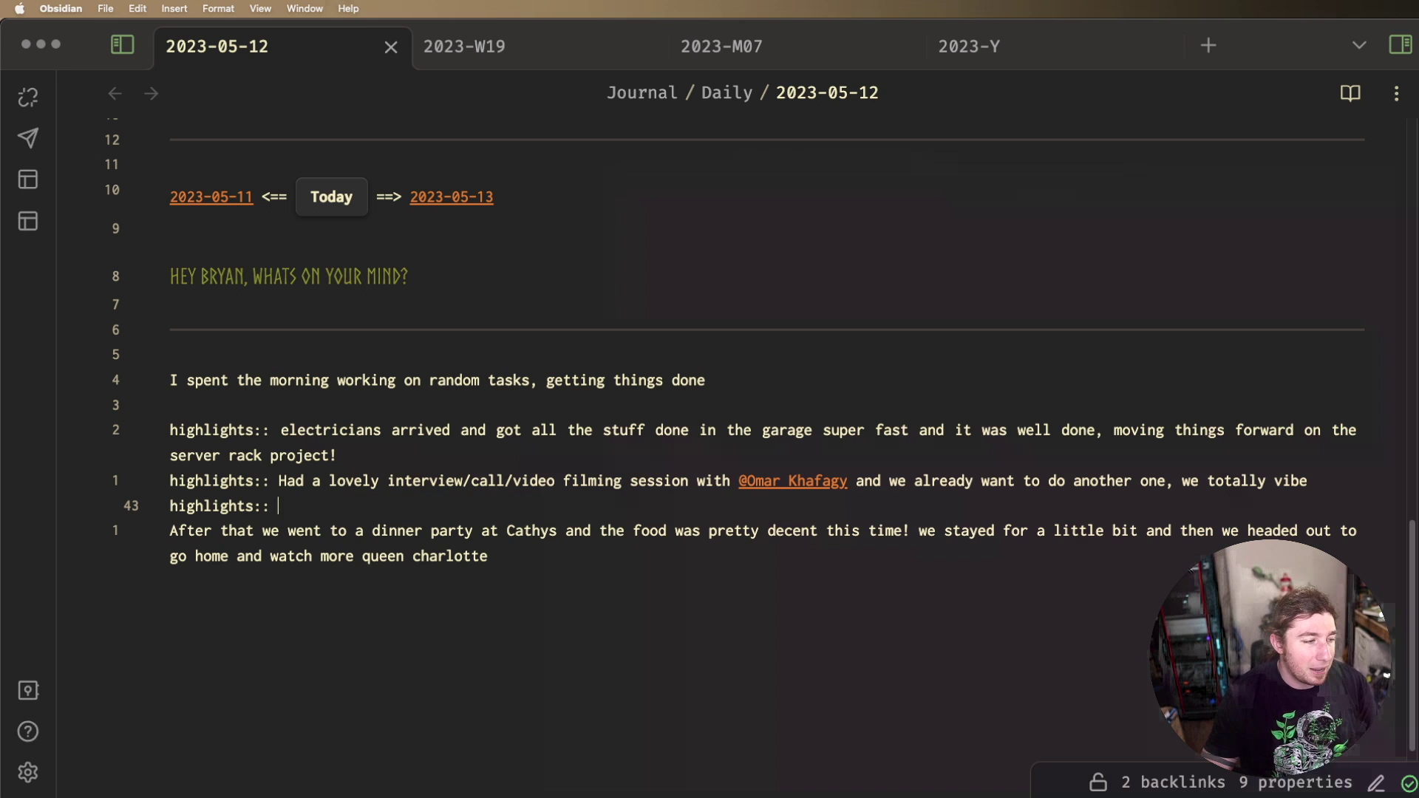
{"action": "key", "text": "super+z"}
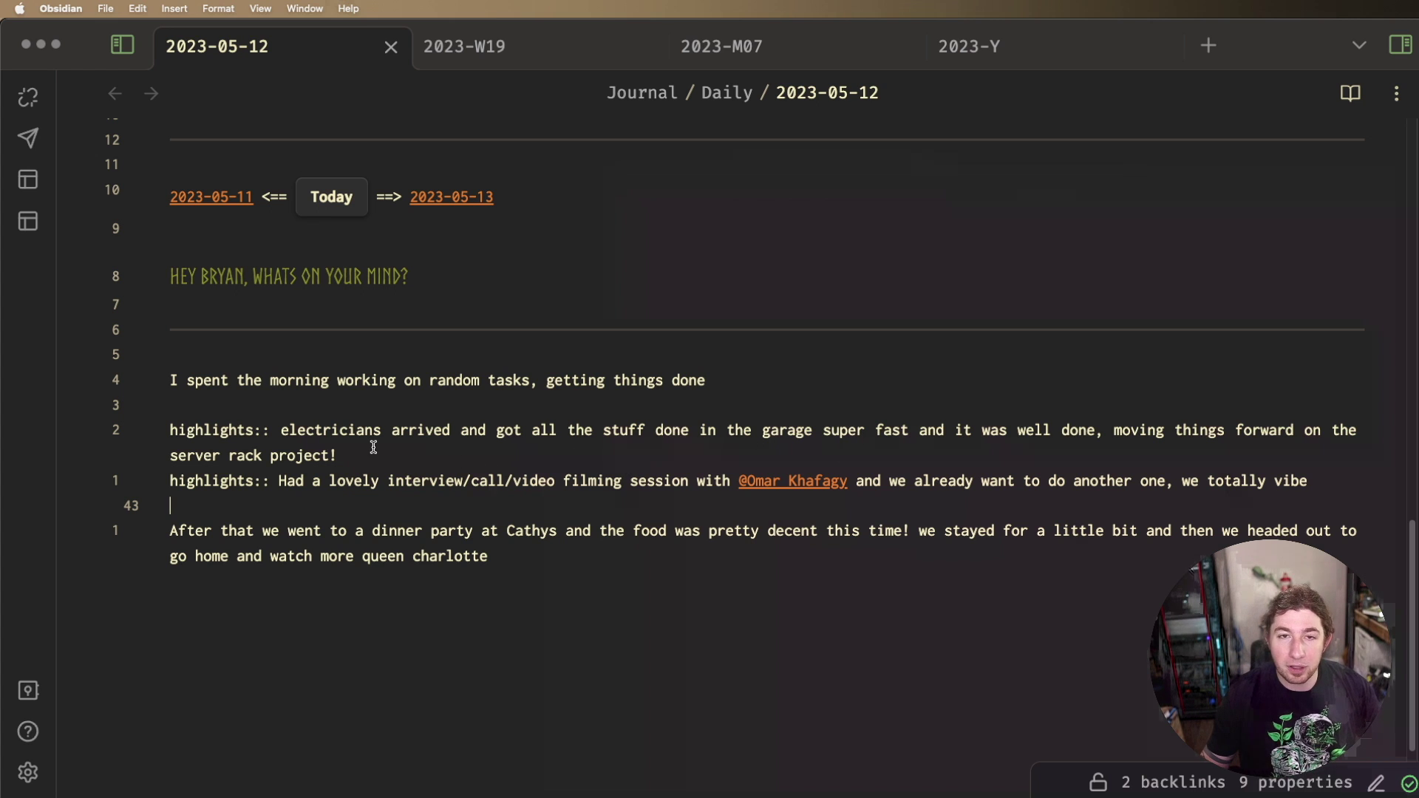
{"action": "left_click_drag", "start_coordinate": [281, 431], "coordinate": [1293, 432]}
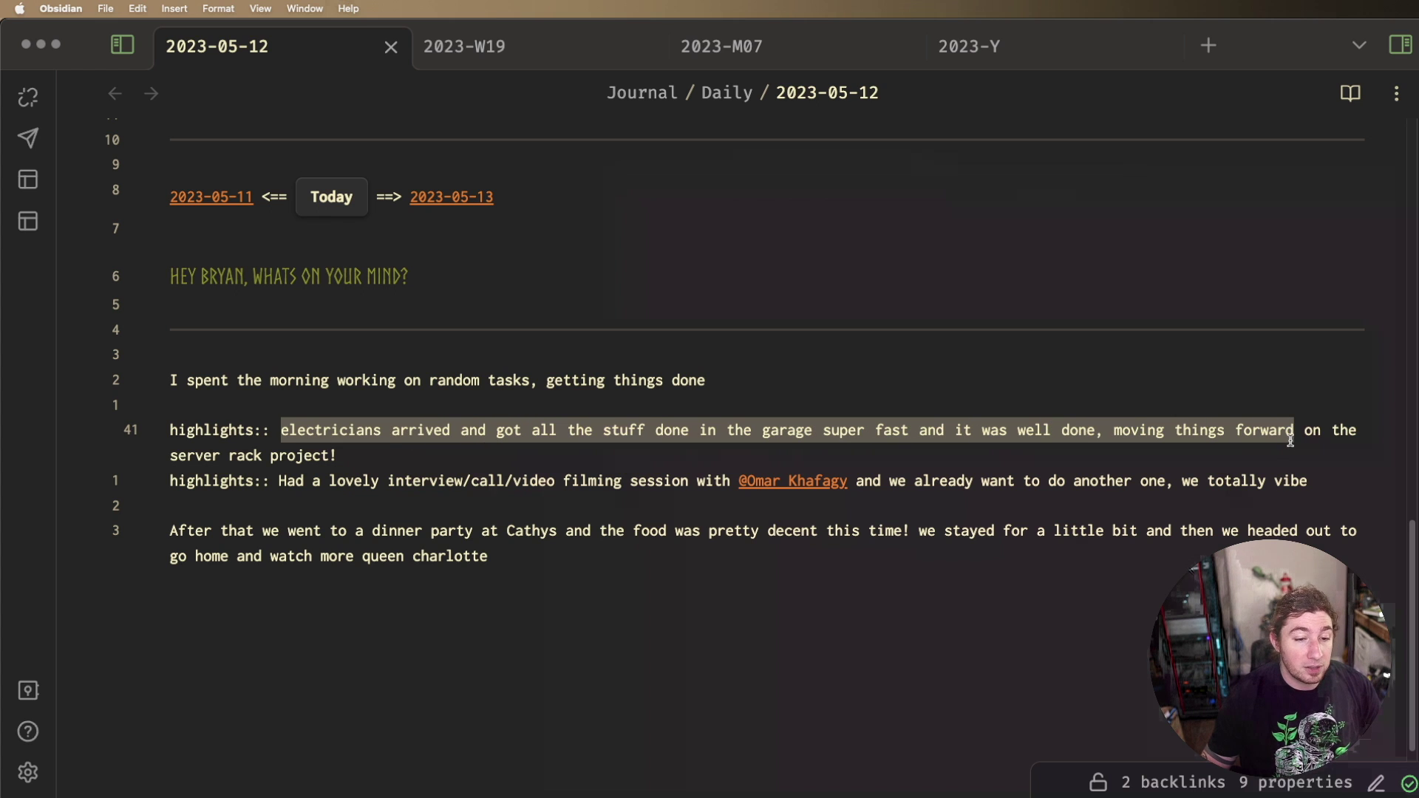
{"action": "left_click", "coordinate": [418, 448]}
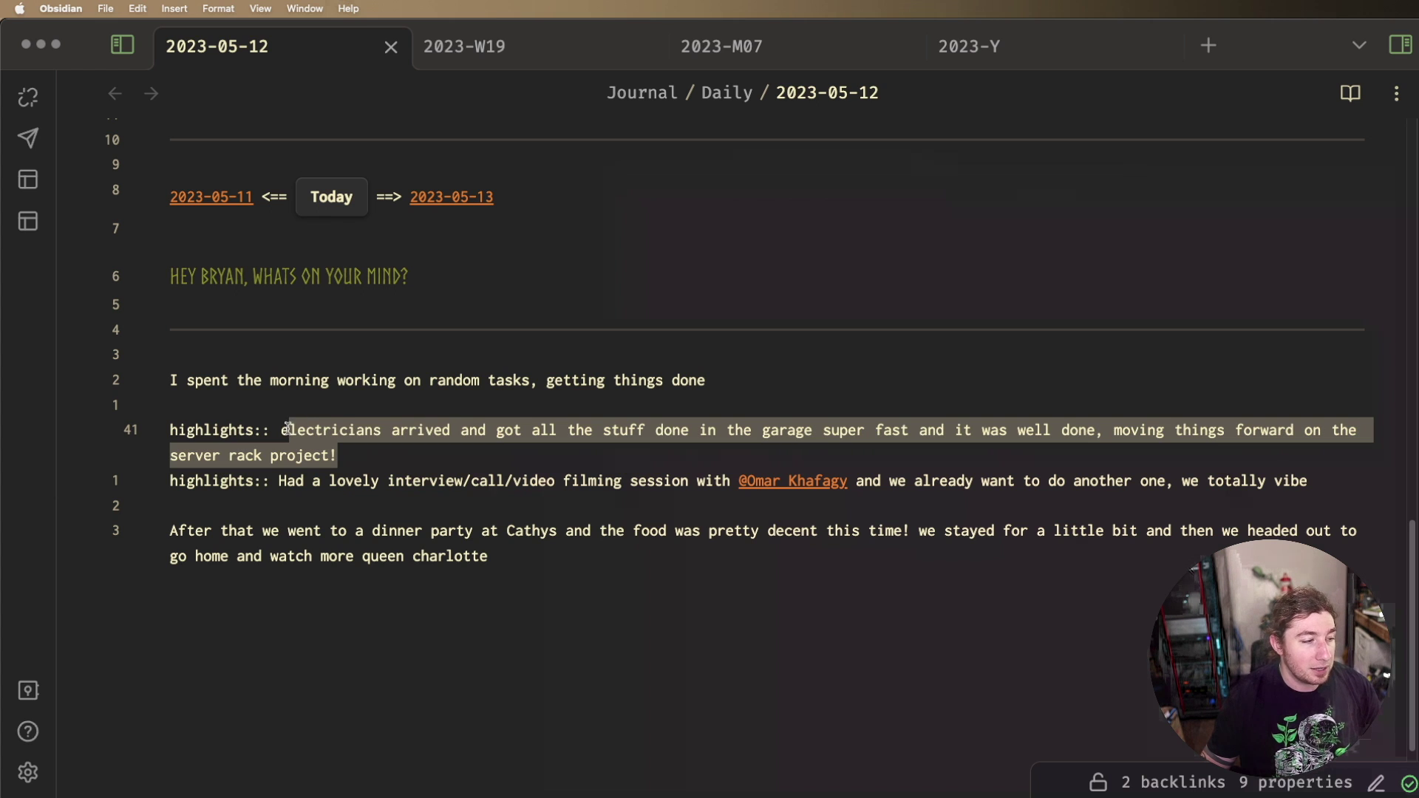
{"action": "left_click_drag", "start_coordinate": [357, 451], "coordinate": [281, 430]}
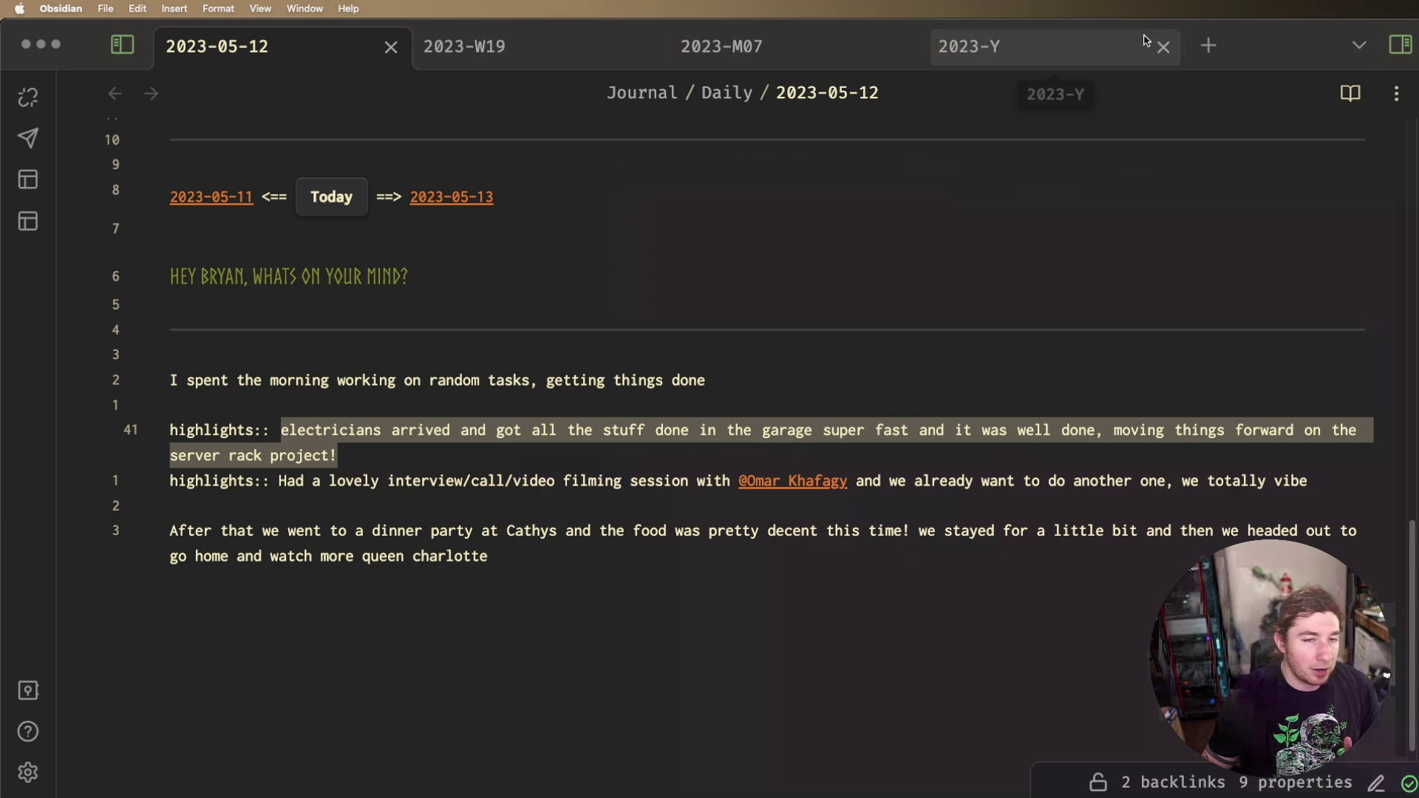
{"action": "left_click", "coordinate": [1404, 57]}
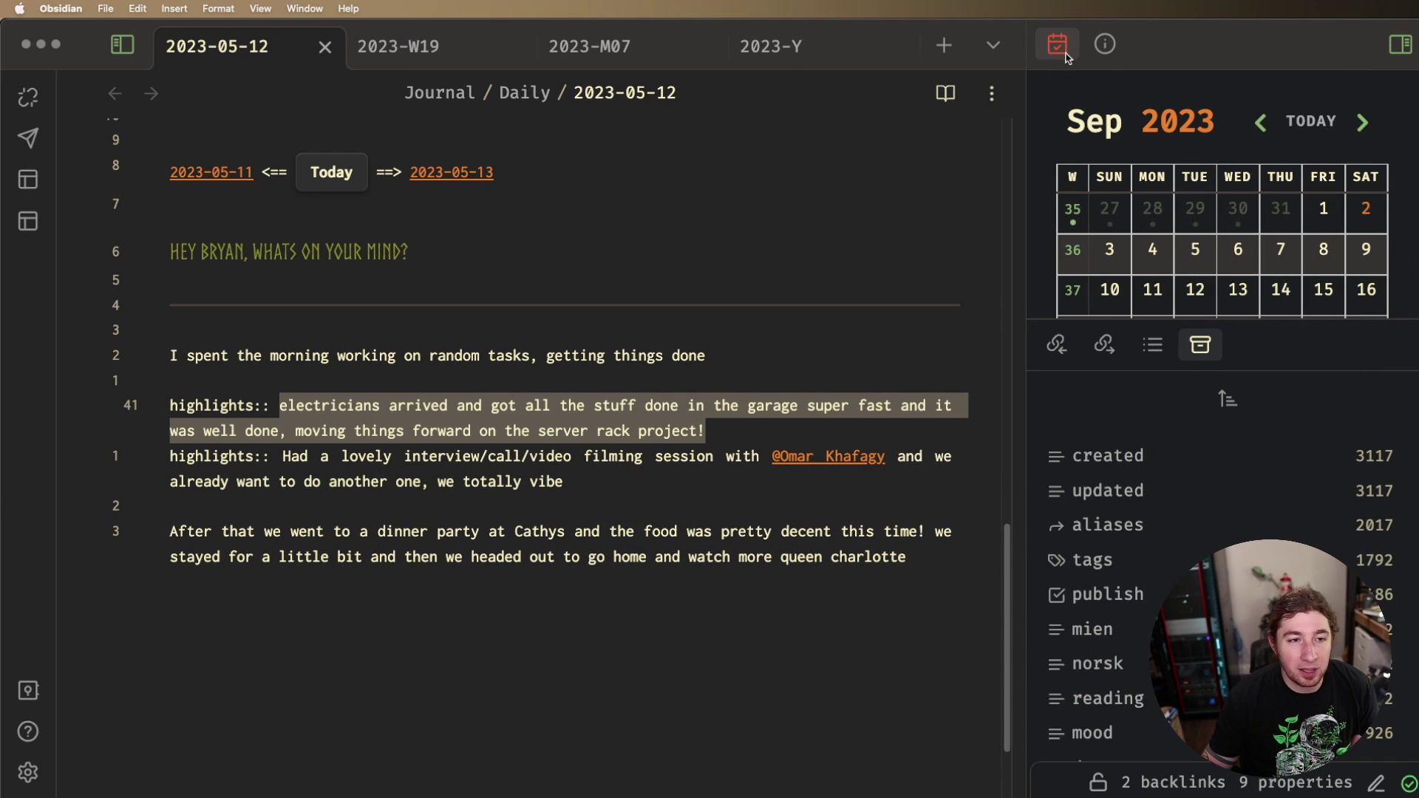
{"action": "left_click", "coordinate": [1400, 45]}
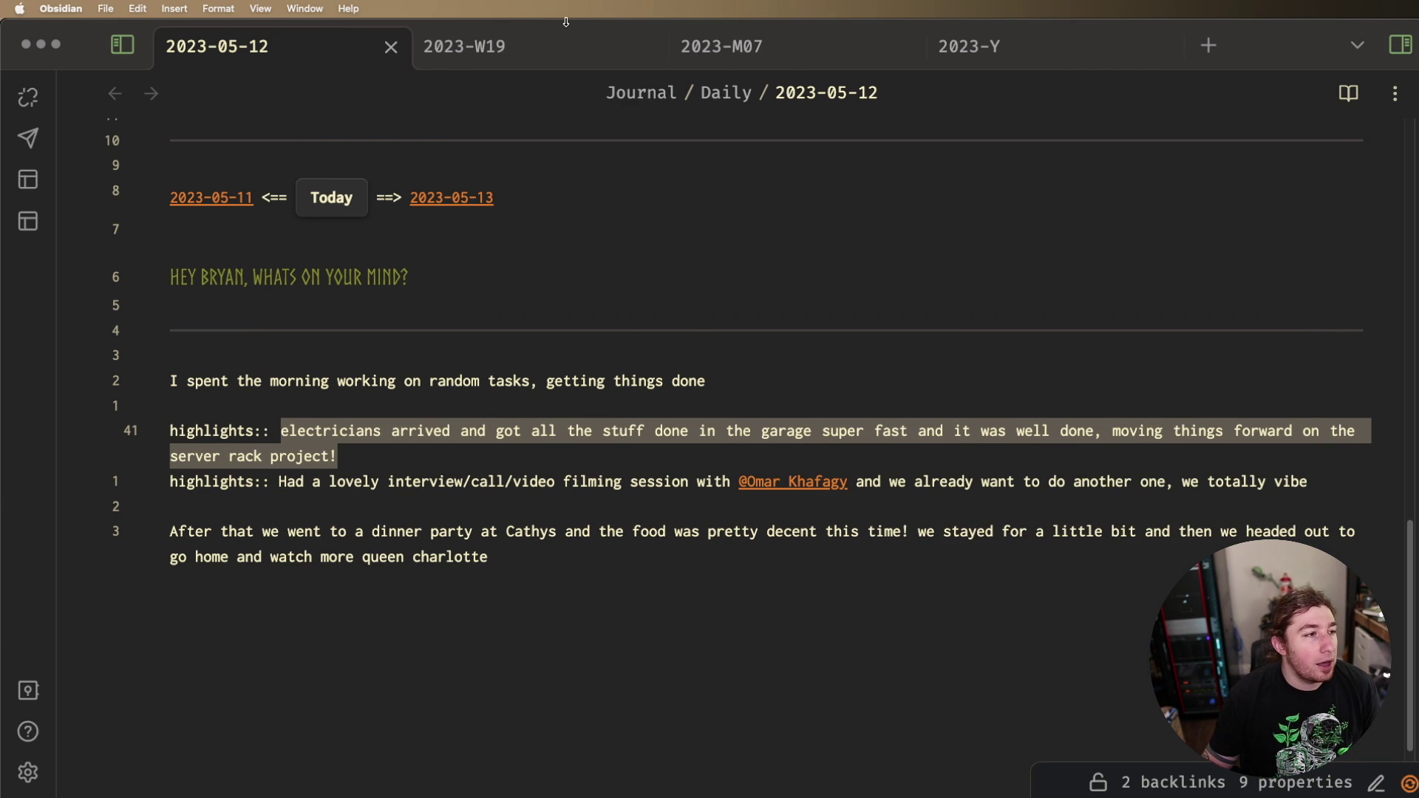
- Switch to the 2023-W19 weekly note and delete its %% template comment line
{"action": "left_click", "coordinate": [509, 49]}
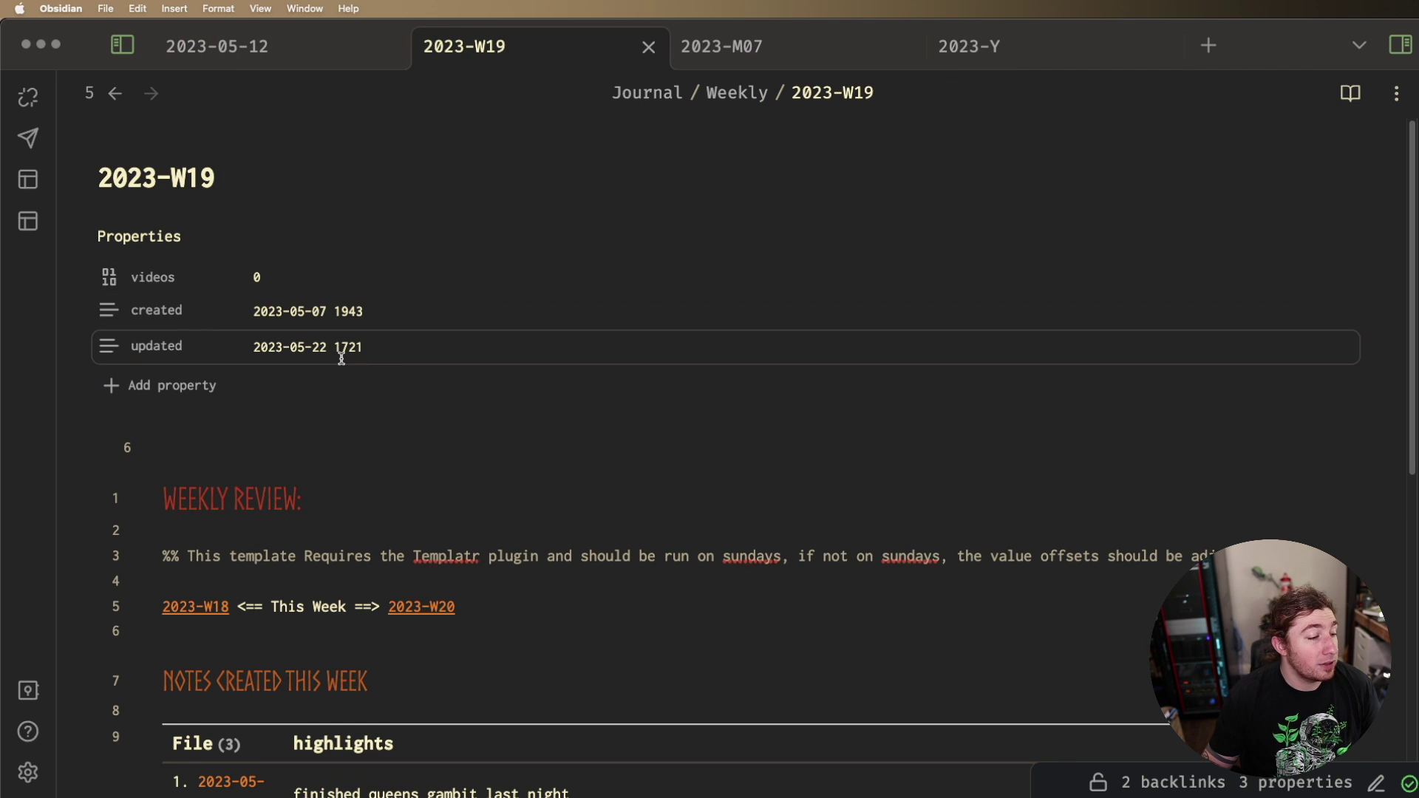
{"action": "scroll", "coordinate": [354, 373], "scroll_direction": "down", "scroll_amount": 3}
{"action": "scroll", "coordinate": [371, 393], "scroll_direction": "down", "scroll_amount": 2}
{"action": "left_click", "coordinate": [433, 362]}
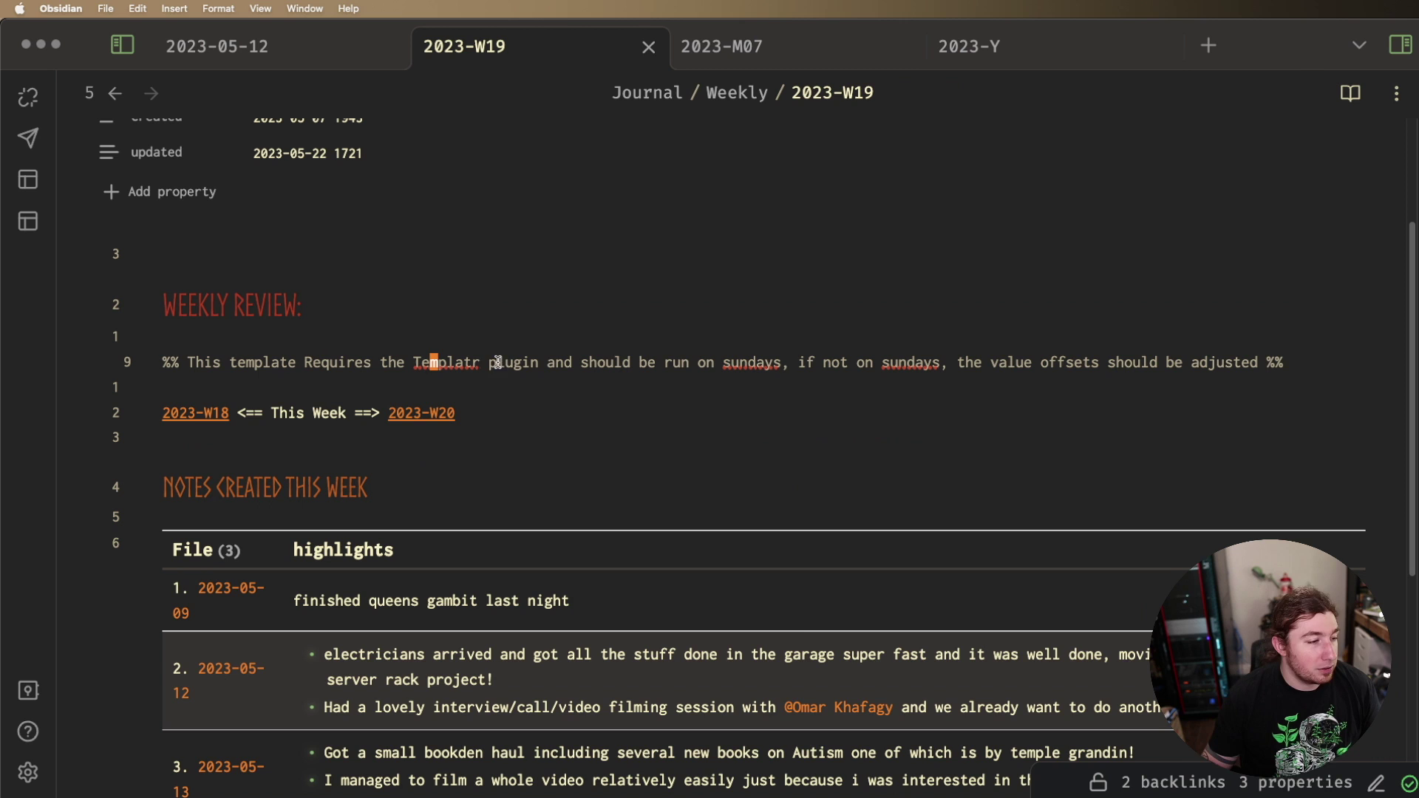
{"action": "key", "text": "super+d"}
{"action": "key", "text": "super+d"}
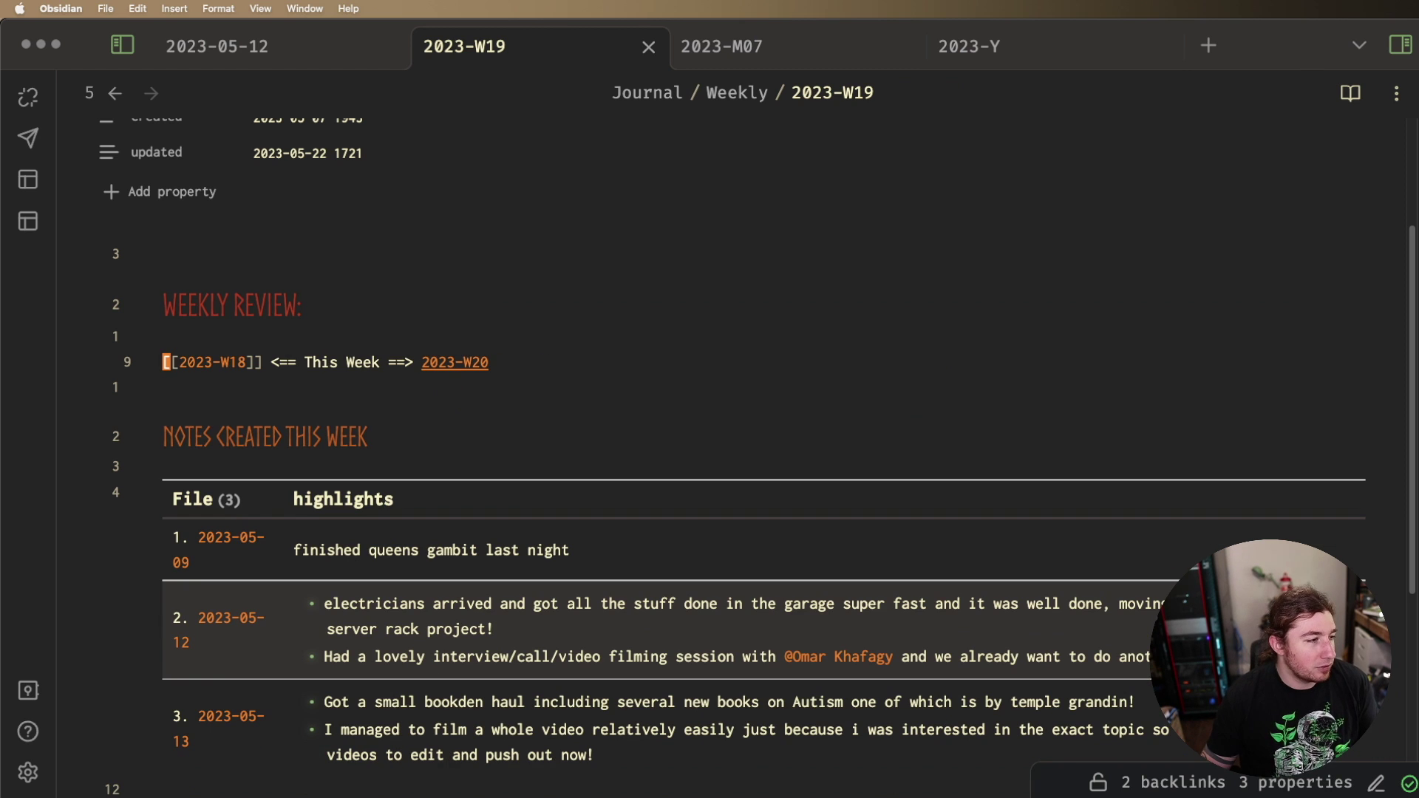
{"action": "left_click", "coordinate": [565, 359]}
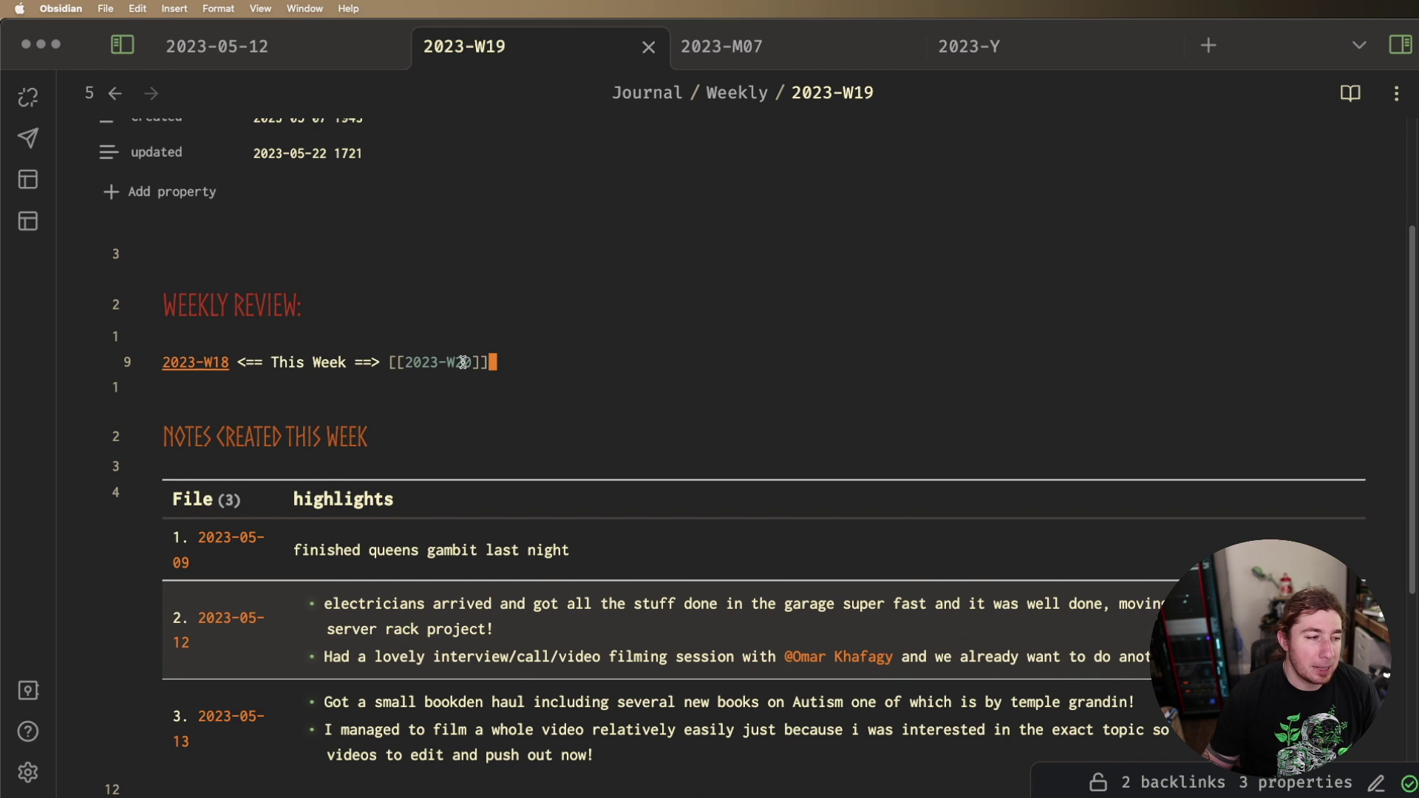
{"action": "scroll", "coordinate": [462, 362], "scroll_direction": "down", "scroll_amount": 1}
{"action": "scroll", "coordinate": [665, 443], "scroll_direction": "down", "scroll_amount": 4}
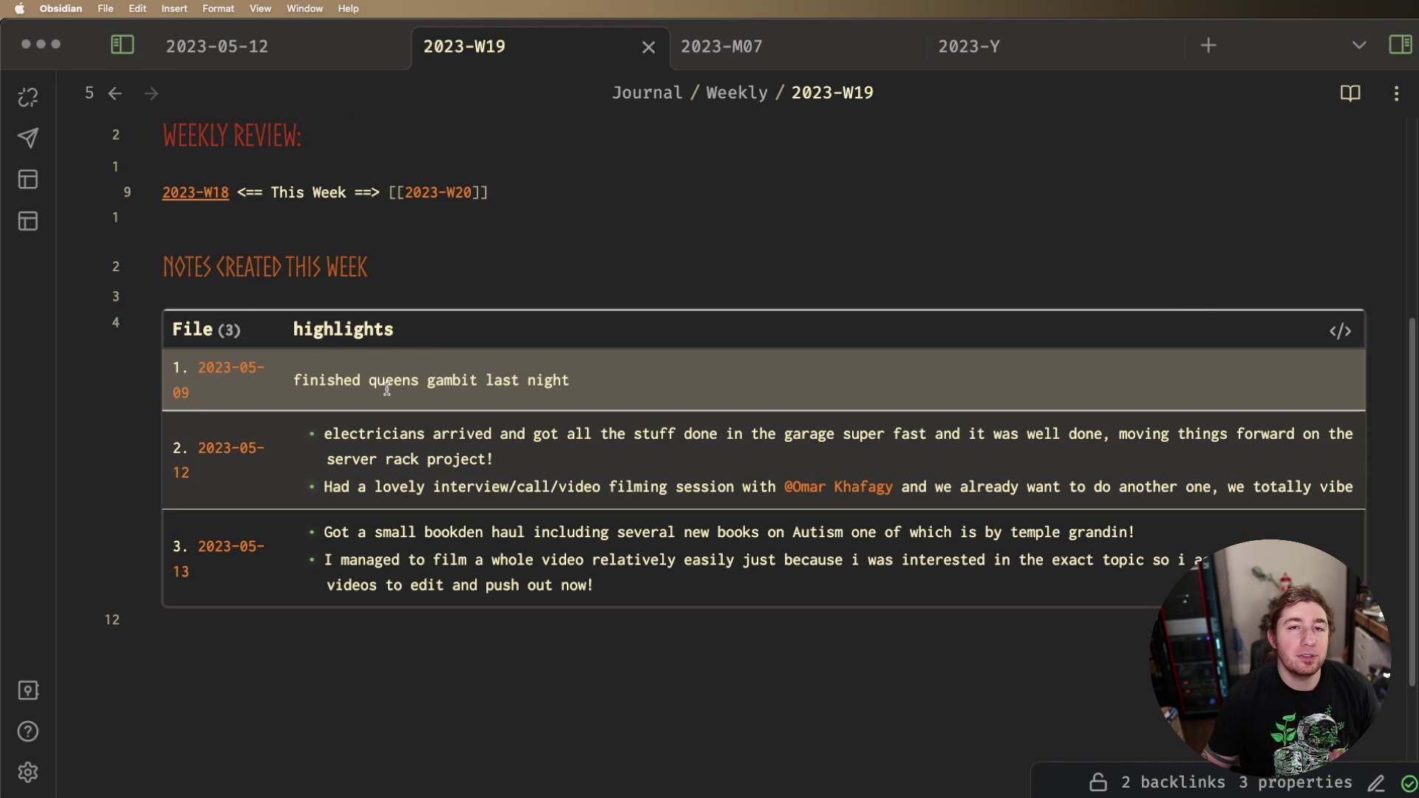
- Reveal the highlights table's Dataview query and highlight its highlights field, Journal/Daily source and not-null condition
{"action": "left_click", "coordinate": [1340, 331]}
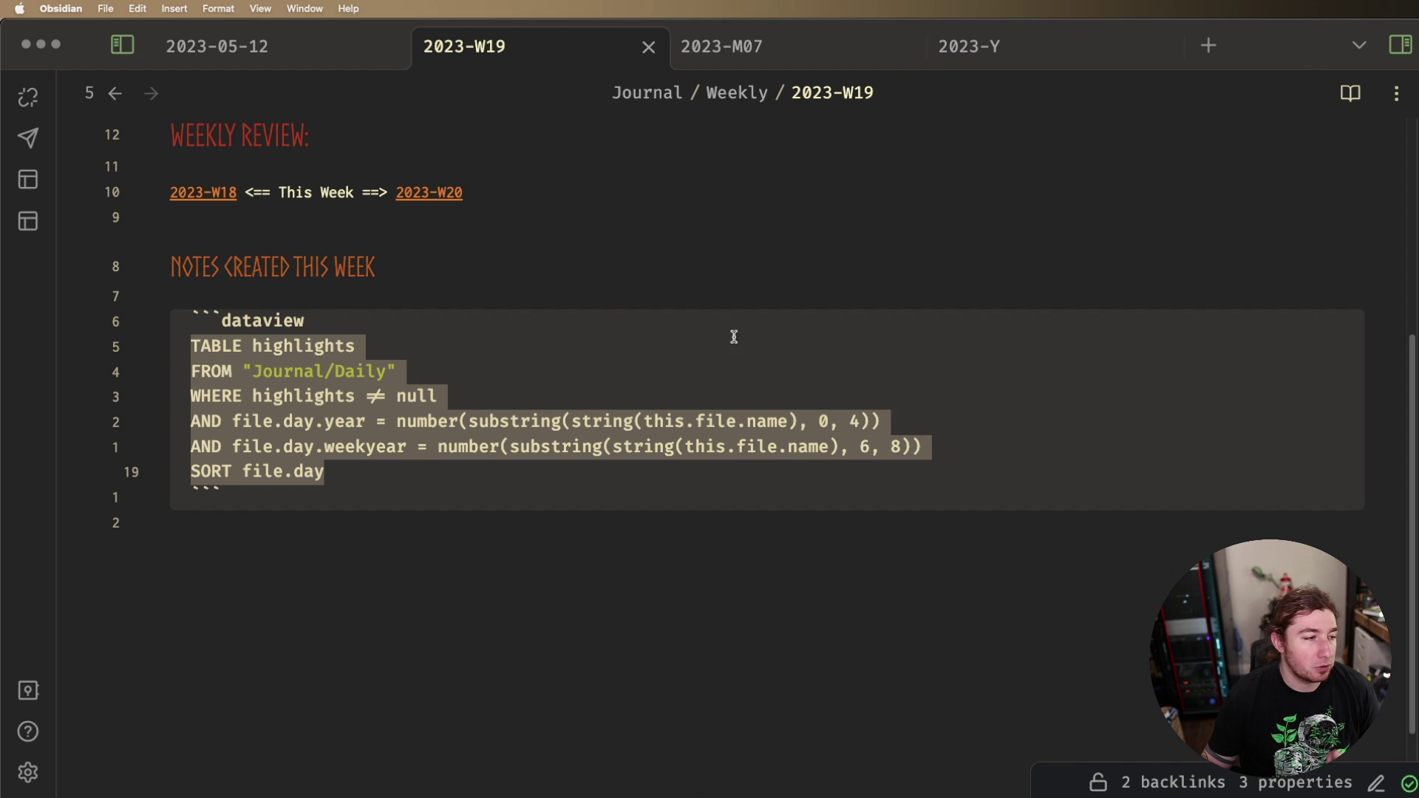
{"action": "left_click", "coordinate": [246, 345]}
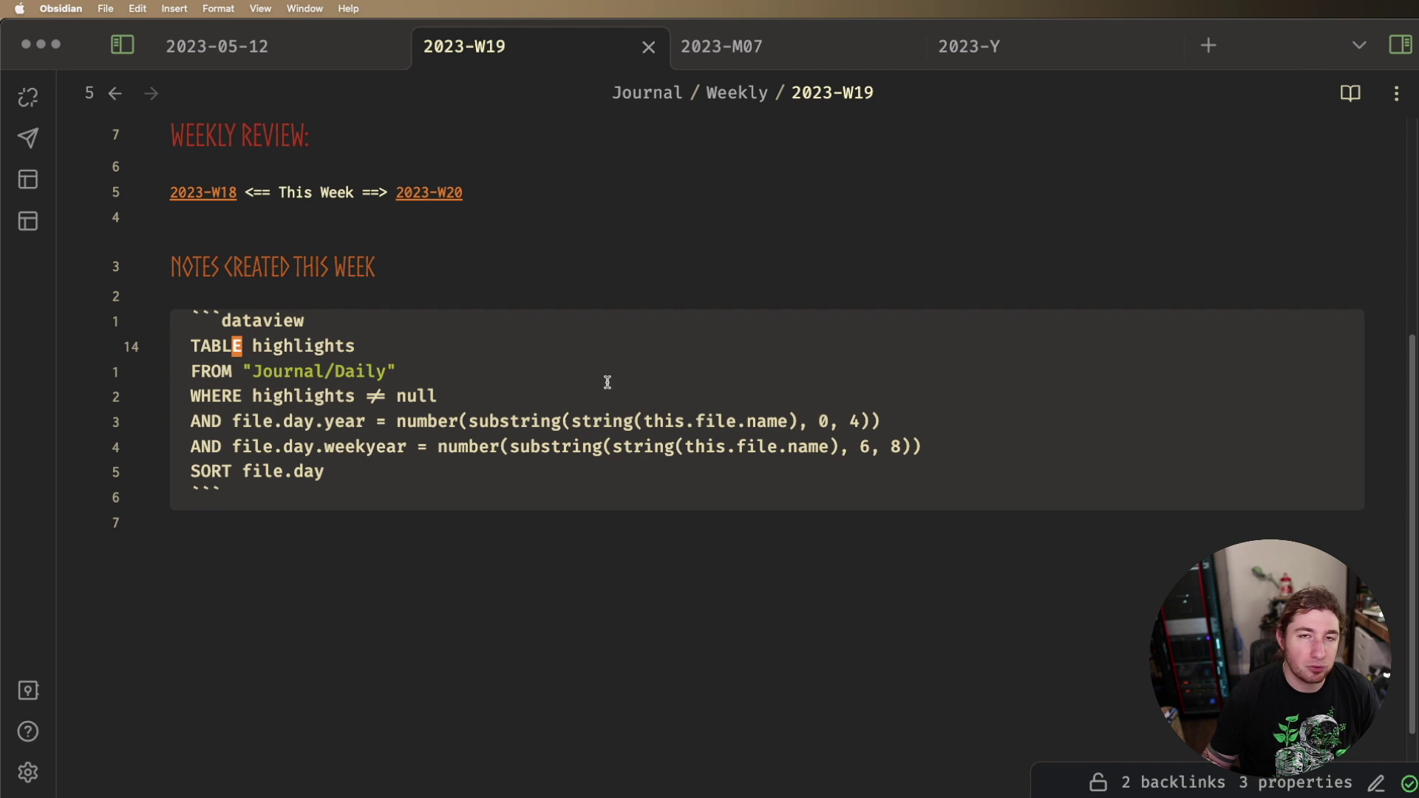
{"action": "double_click", "coordinate": [289, 345]}
{"action": "left_click_drag", "start_coordinate": [254, 371], "coordinate": [393, 371]}
{"action": "left_click_drag", "start_coordinate": [254, 397], "coordinate": [437, 396]}
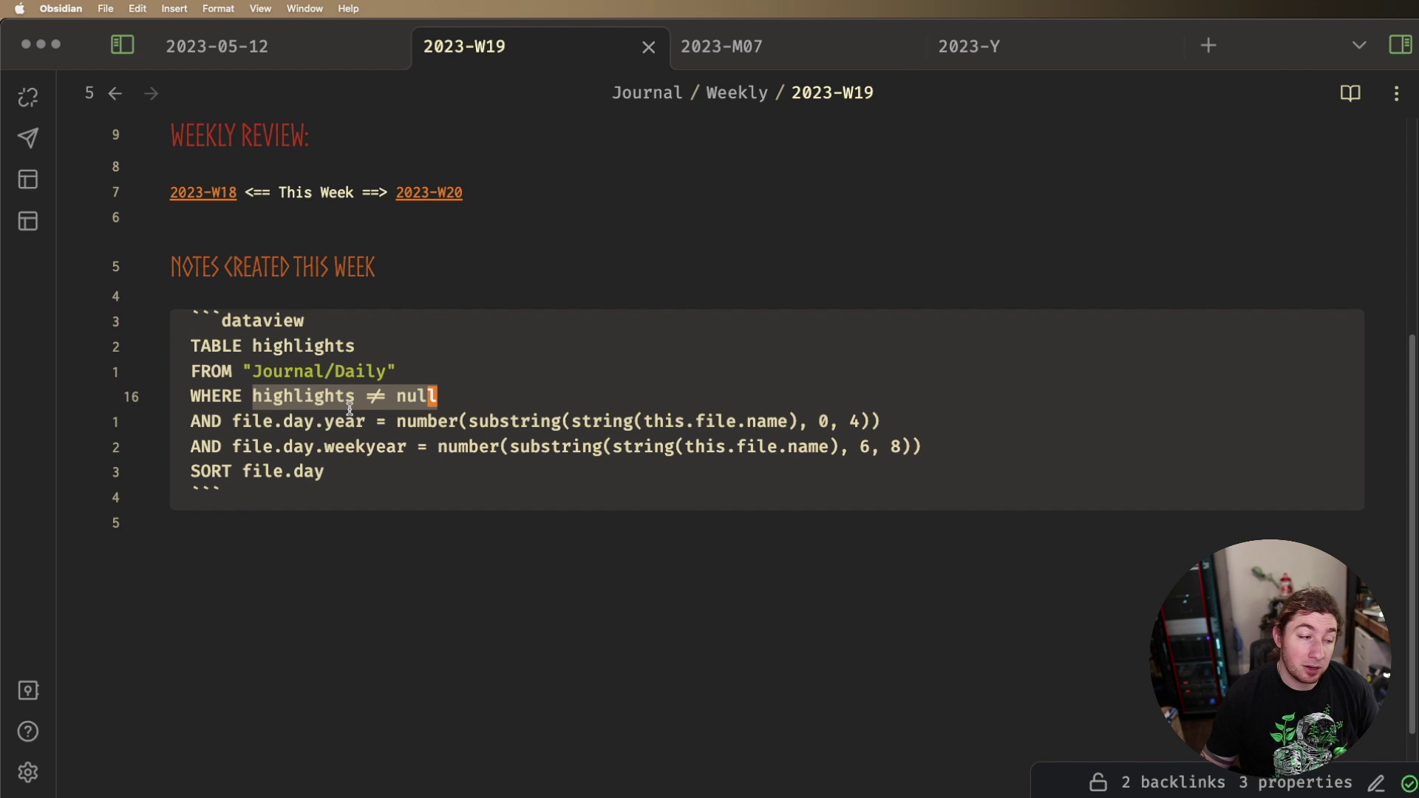
- Point out the file.day.year and weekyear conditions, then leave the code so the table renders
{"action": "left_click", "coordinate": [246, 421]}
{"action": "left_click_drag", "start_coordinate": [246, 421], "coordinate": [374, 420]}
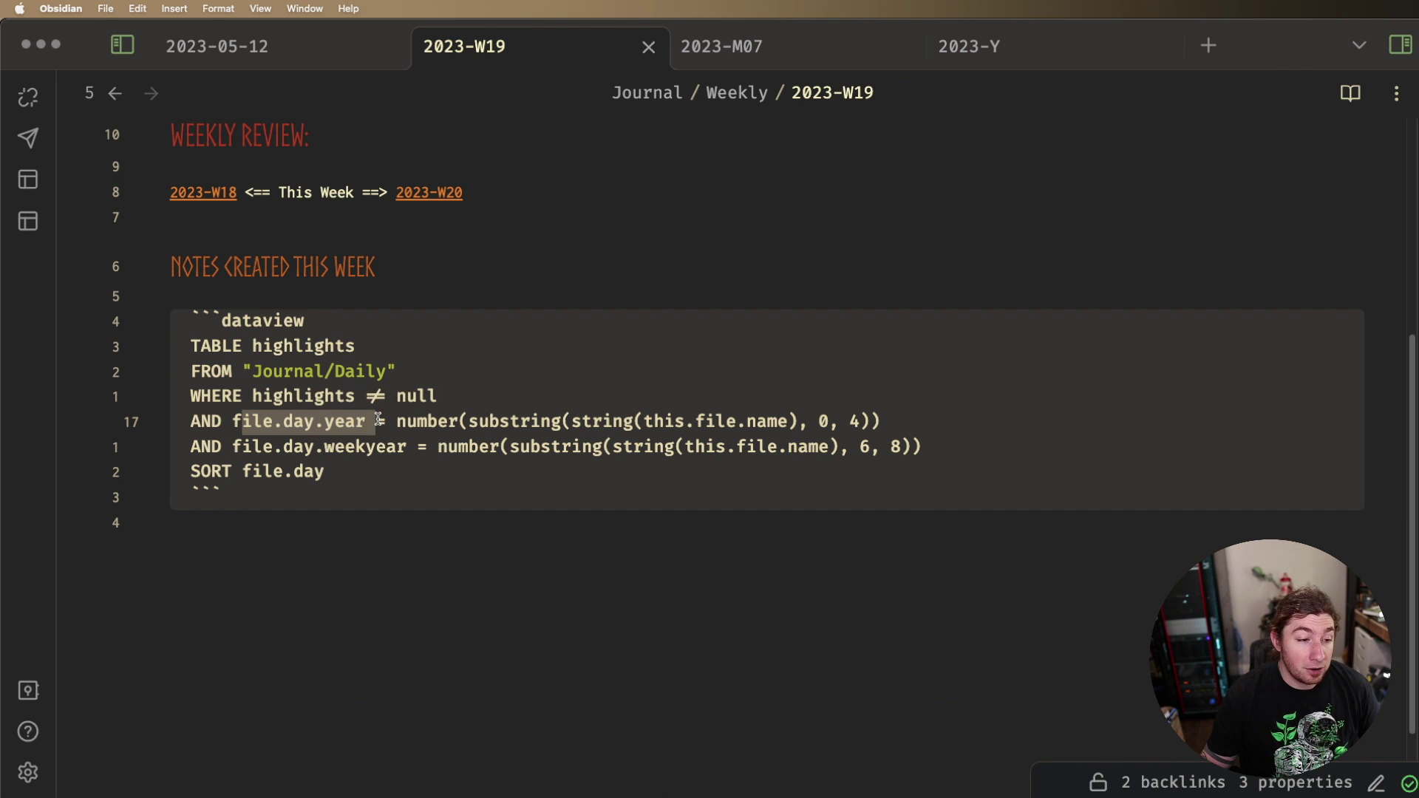
{"action": "left_click", "coordinate": [560, 417]}
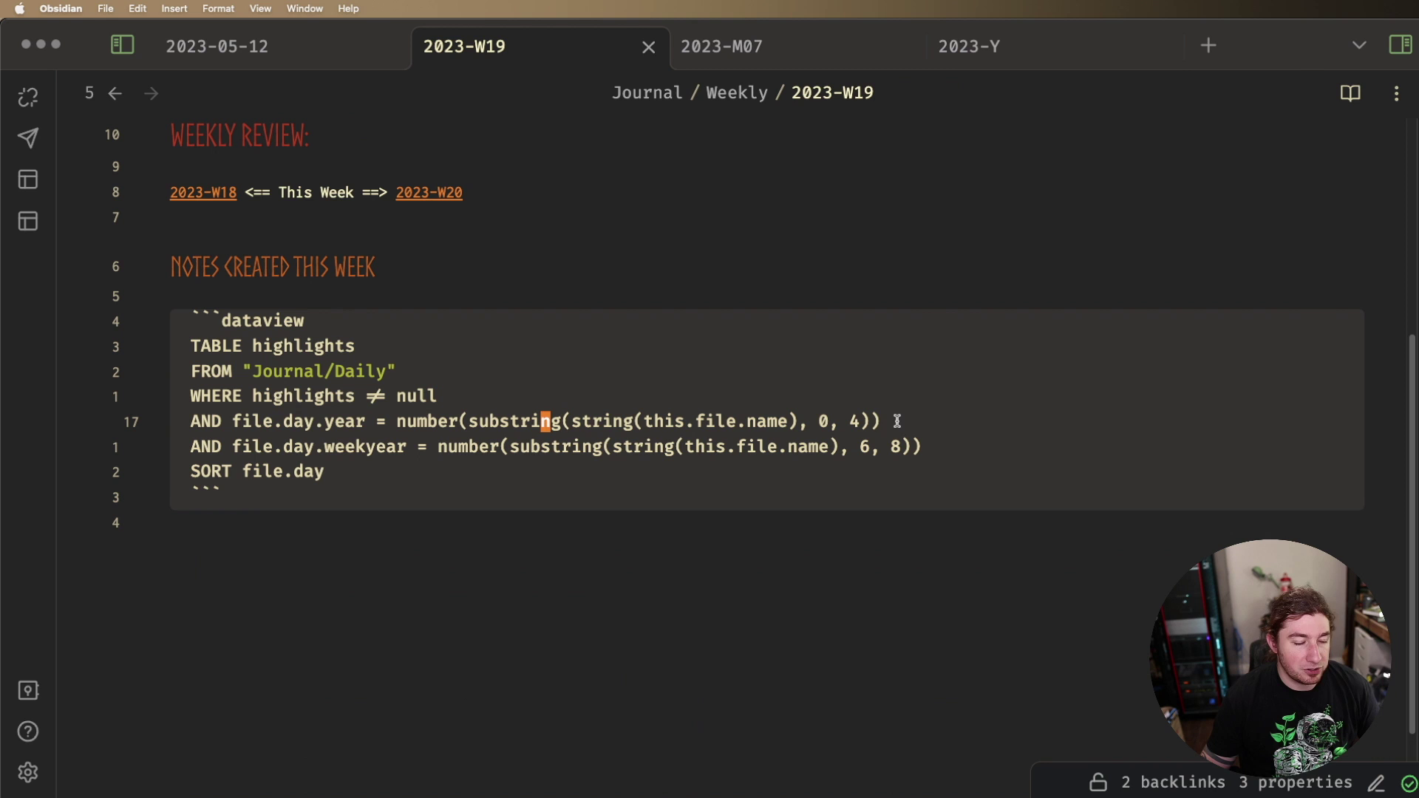
{"action": "left_click_drag", "start_coordinate": [255, 446], "coordinate": [392, 449]}
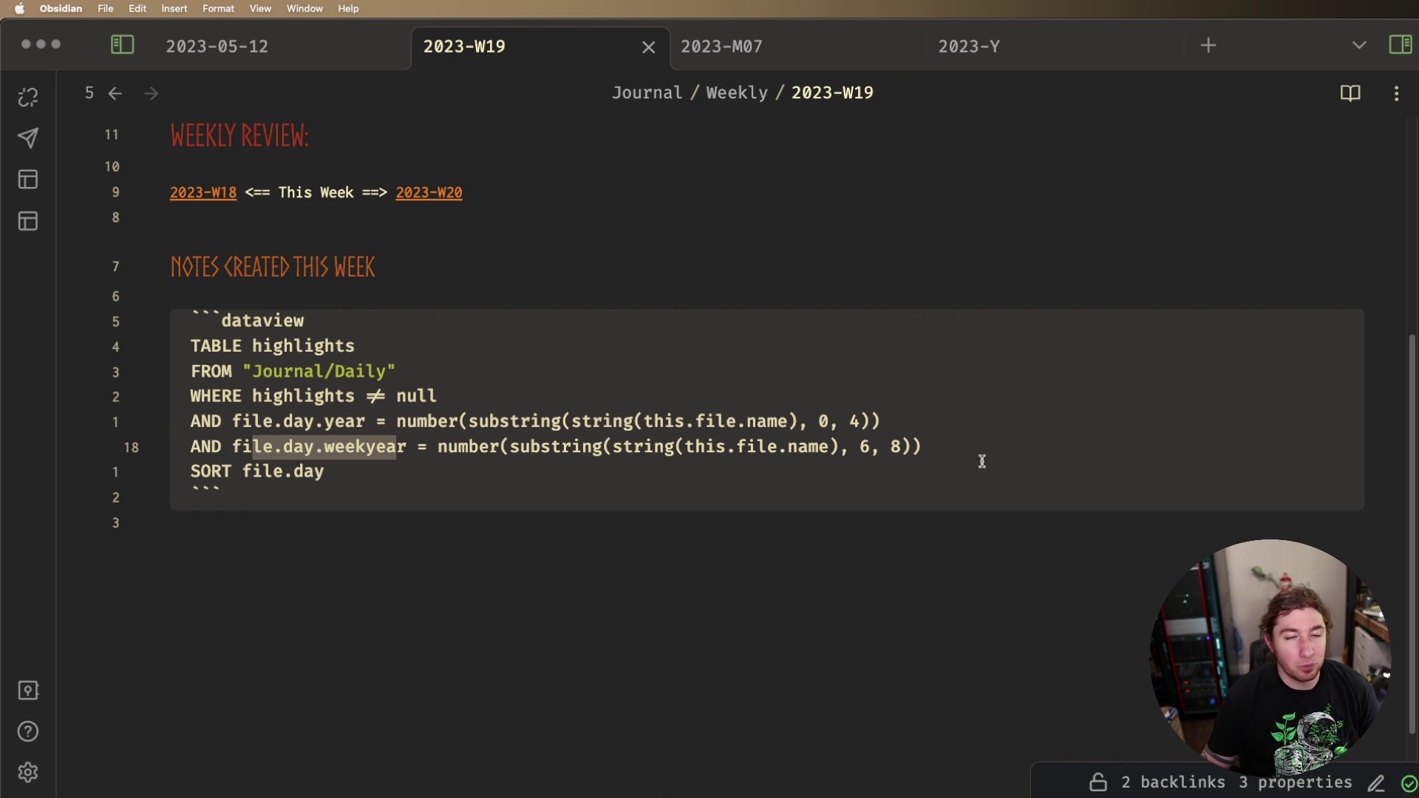
{"action": "left_click", "coordinate": [285, 472]}
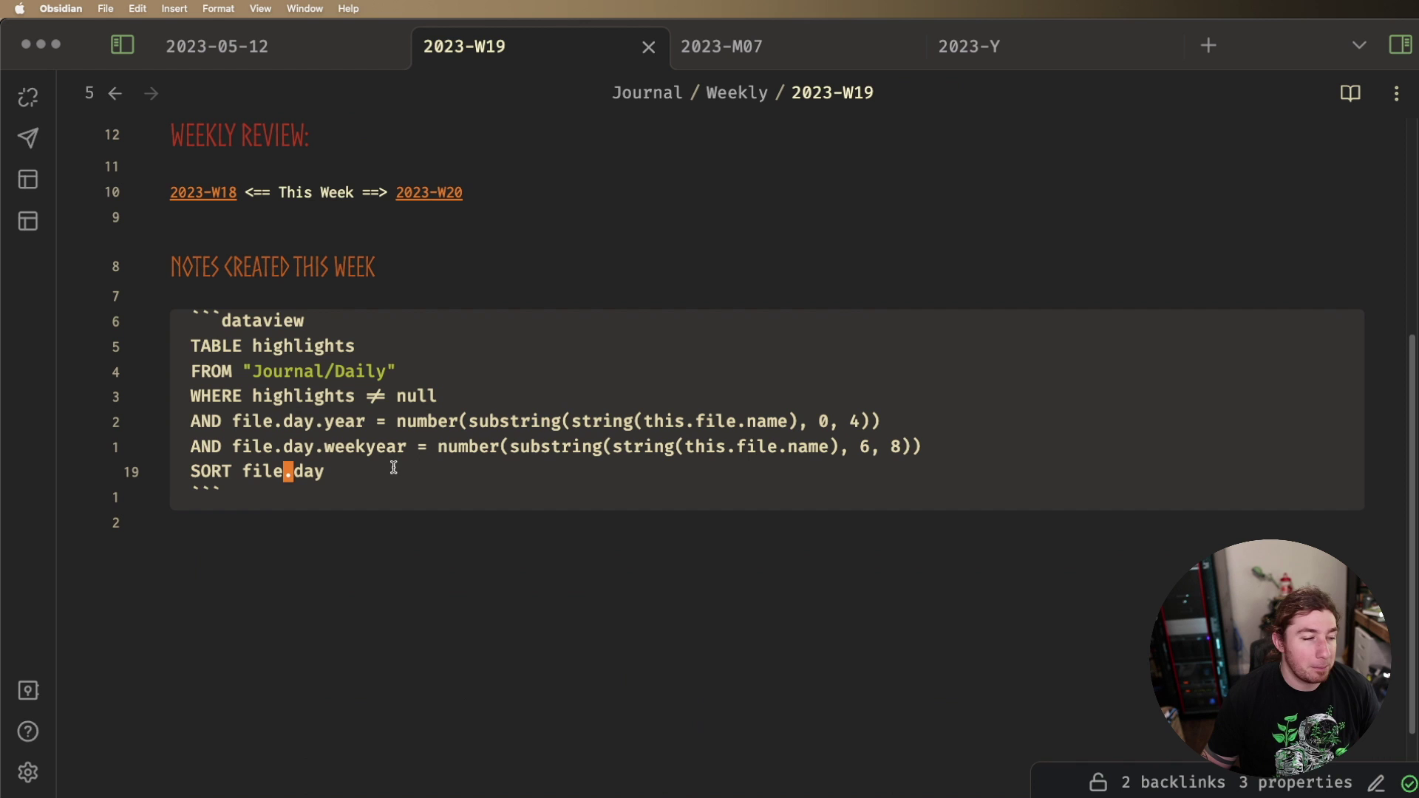
{"action": "left_click", "coordinate": [975, 298]}
{"action": "scroll", "coordinate": [463, 316], "scroll_direction": "up", "scroll_amount": 2}
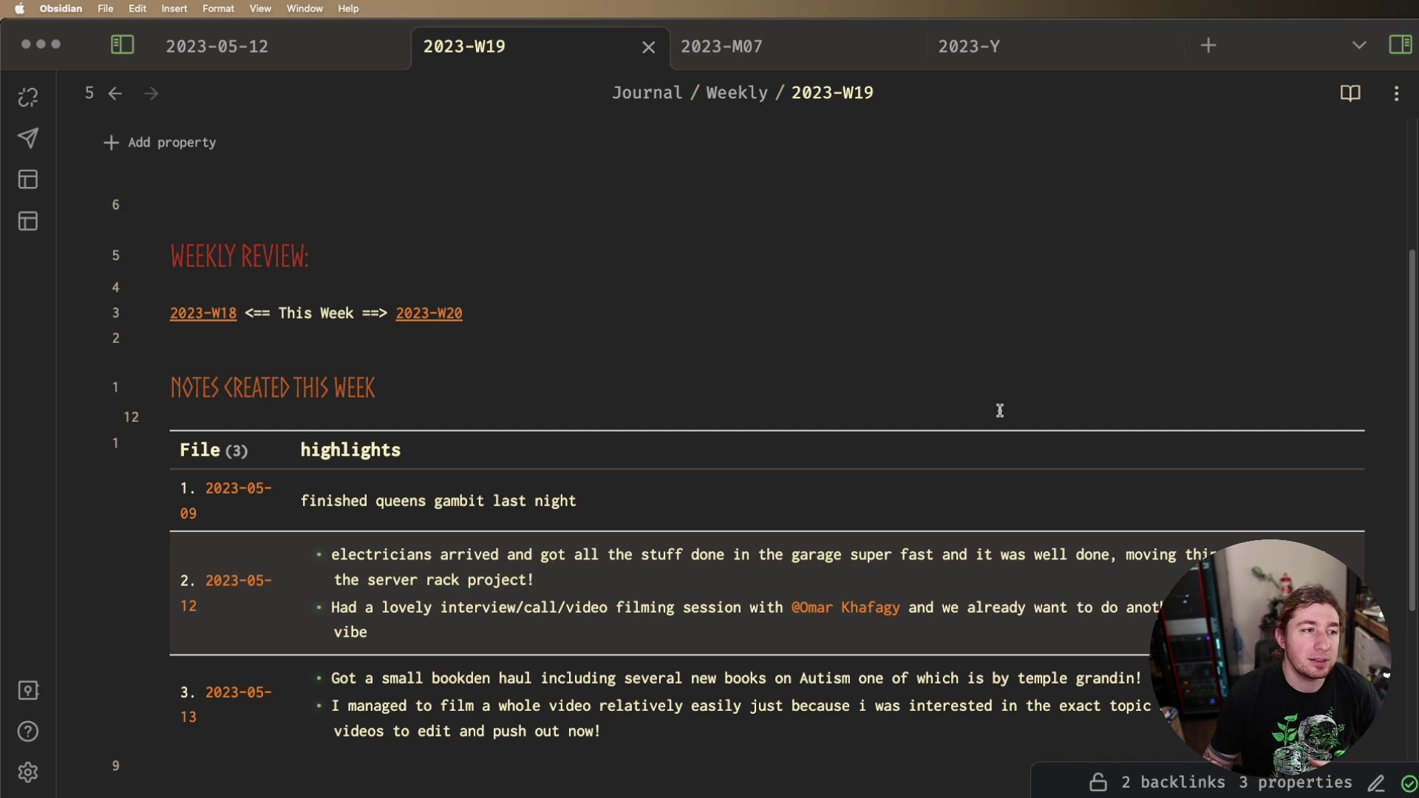
- Switch to the 2023-M07 monthly note and collapse its Properties
{"action": "left_click", "coordinate": [778, 61]}
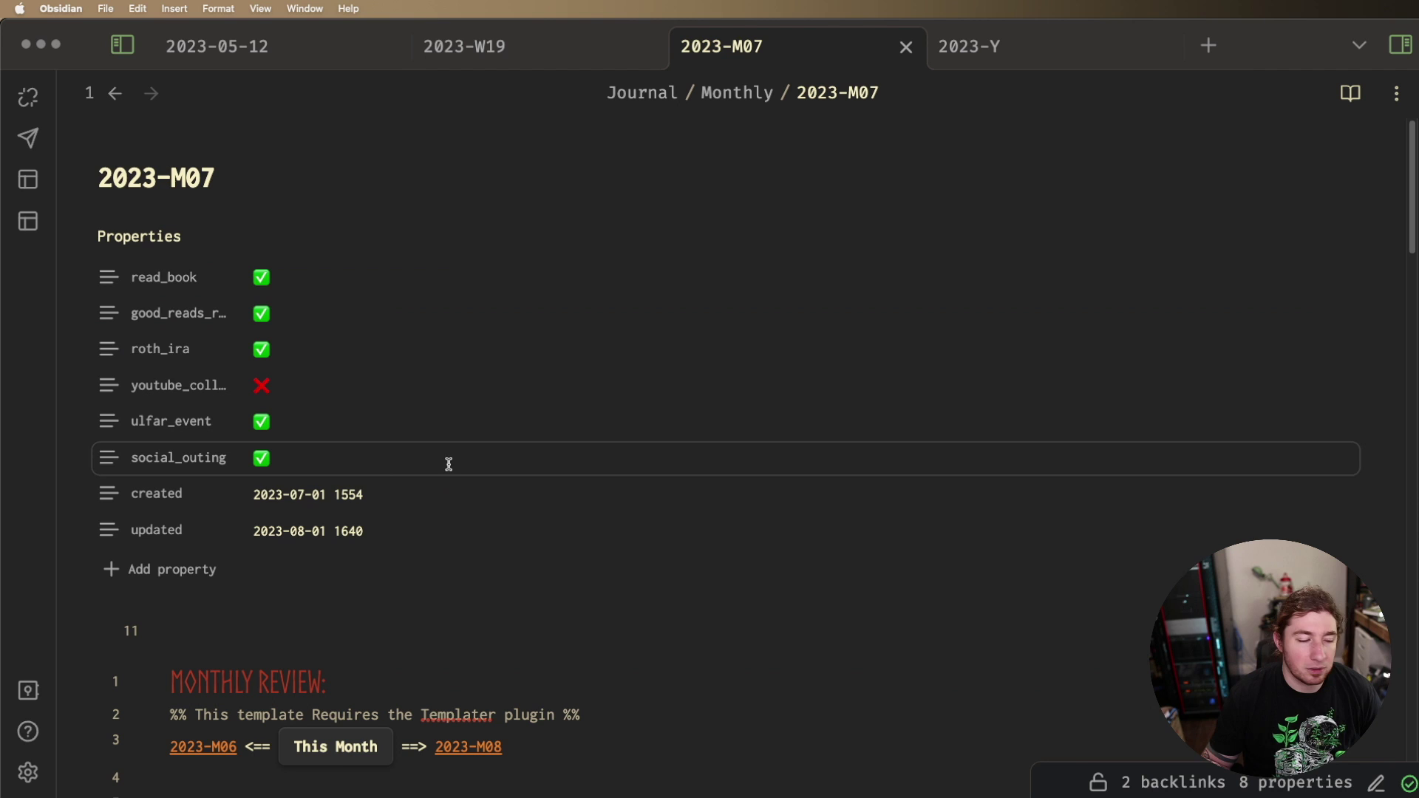
{"action": "left_click", "coordinate": [77, 235]}
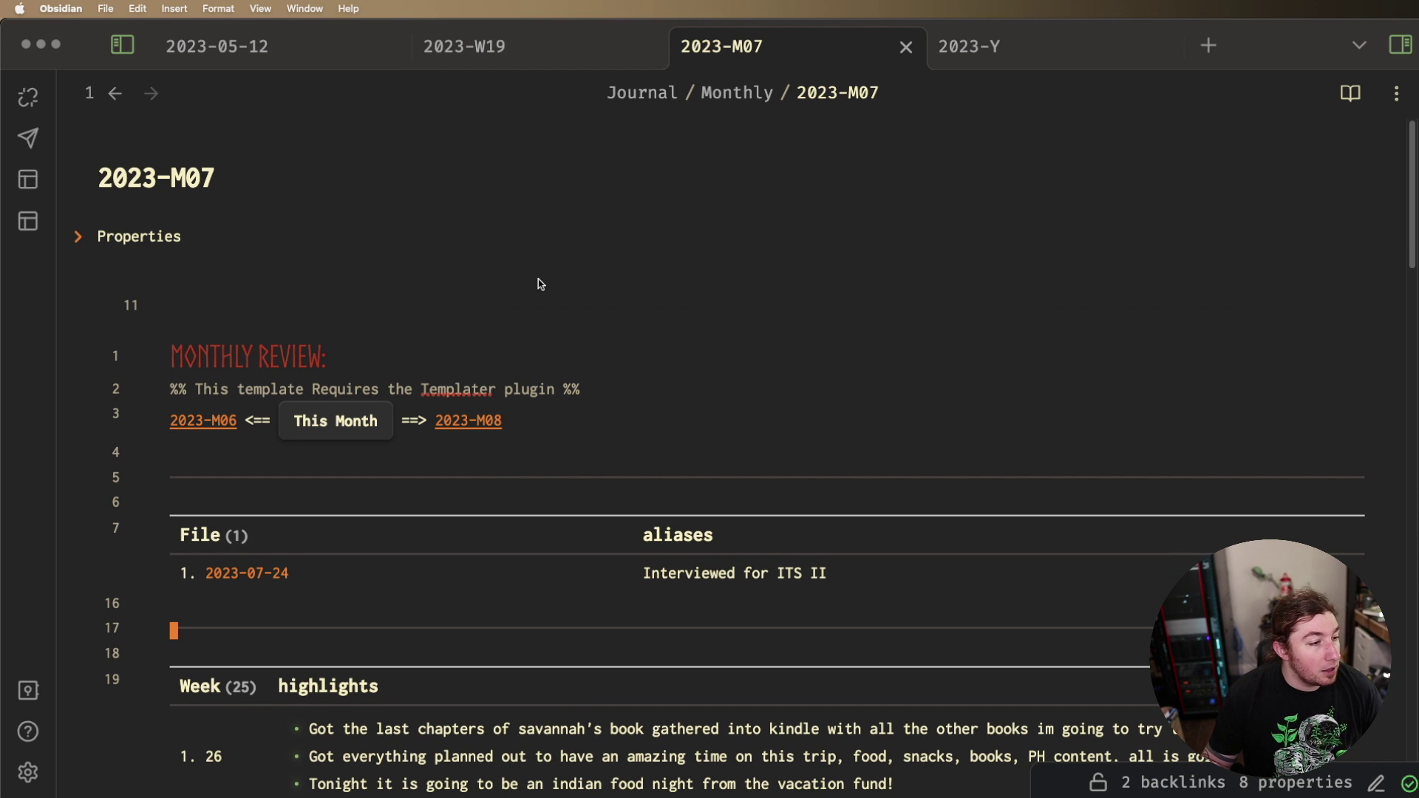
{"action": "left_click", "coordinate": [580, 422]}
{"action": "scroll", "coordinate": [1108, 388], "scroll_direction": "down", "scroll_amount": 3}
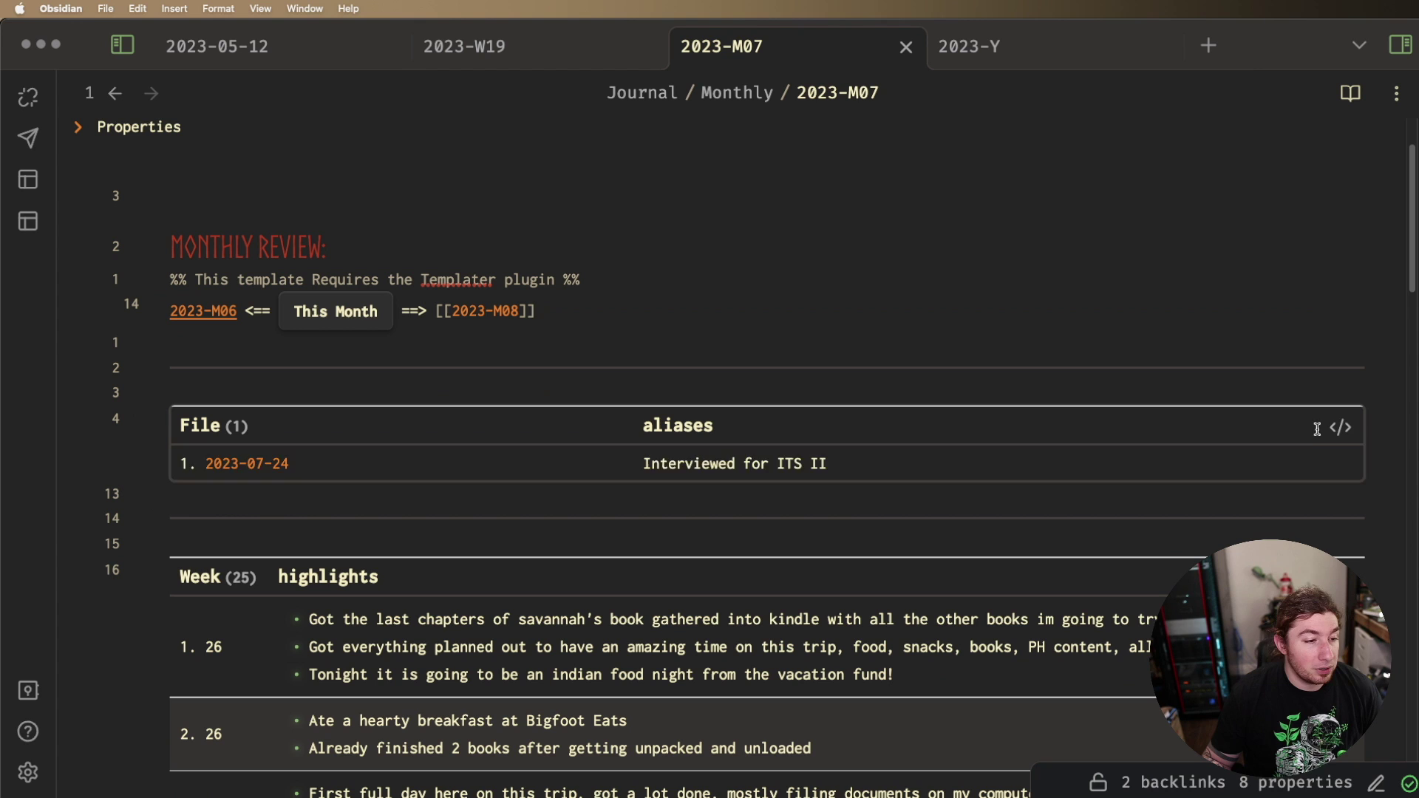
- Reveal the aliases query and highlight its Journal FROM source and aliases not-null WHERE check
{"action": "left_click", "coordinate": [1341, 428]}
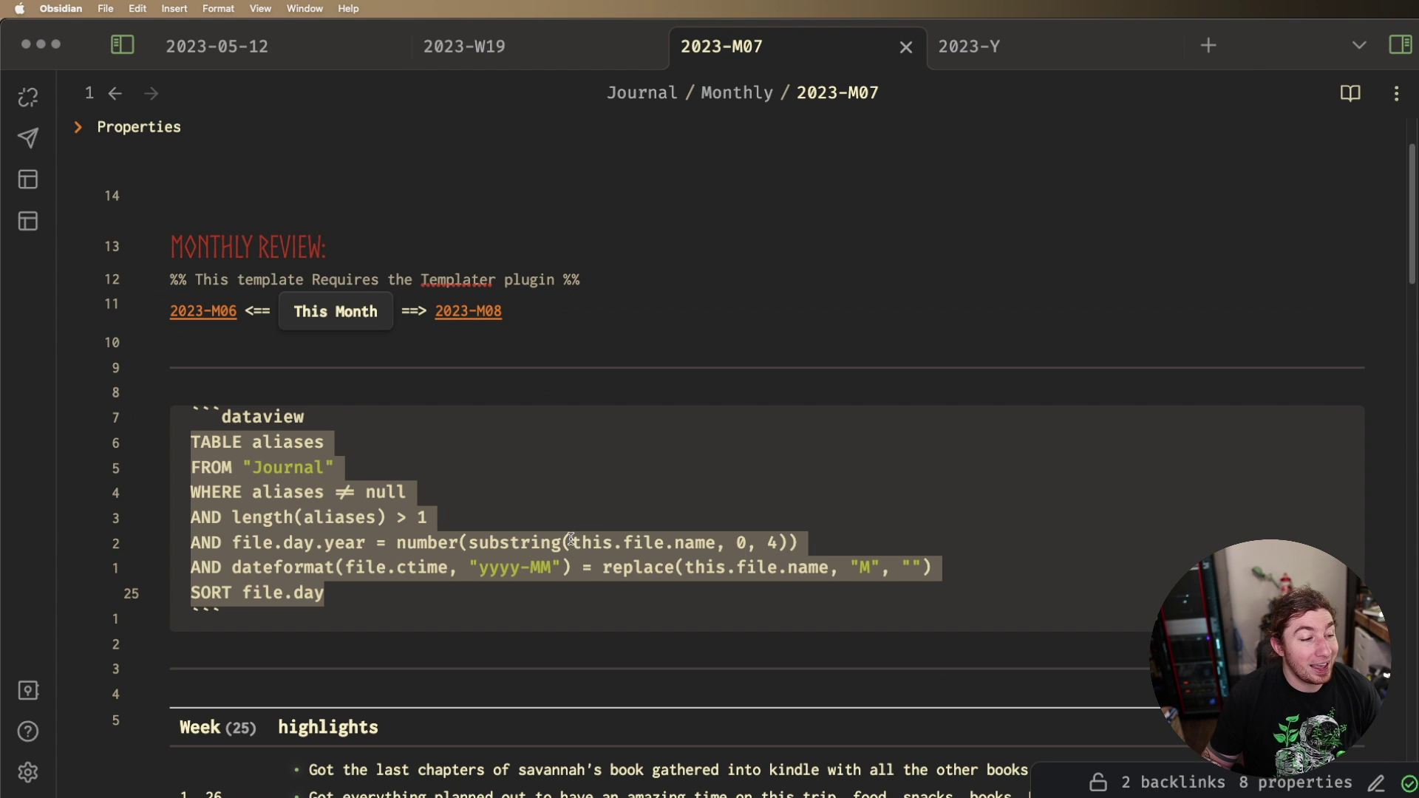
{"action": "left_click", "coordinate": [258, 469]}
{"action": "left_click_drag", "start_coordinate": [251, 466], "coordinate": [366, 465]}
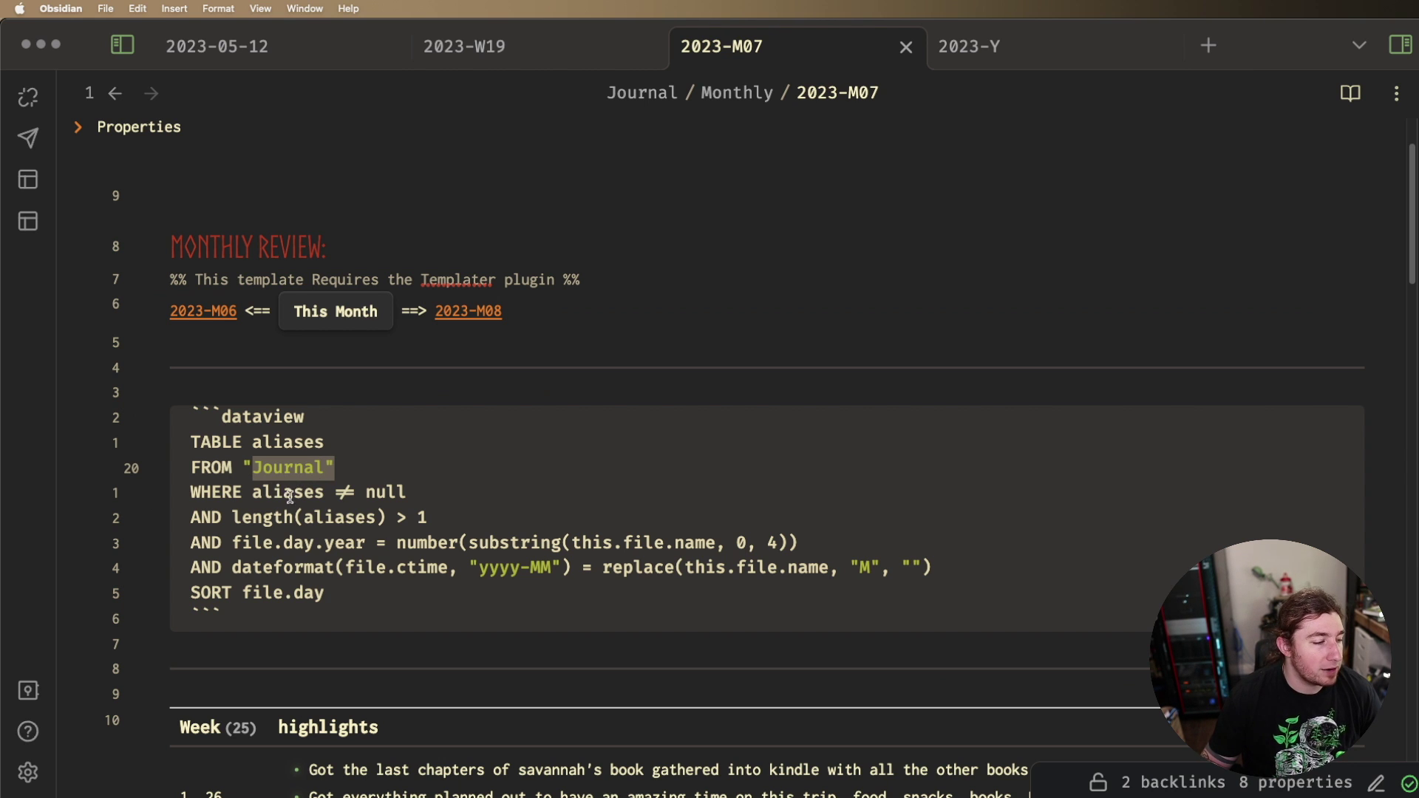
{"action": "left_click_drag", "start_coordinate": [253, 492], "coordinate": [424, 491]}
{"action": "left_click", "coordinate": [370, 493]}
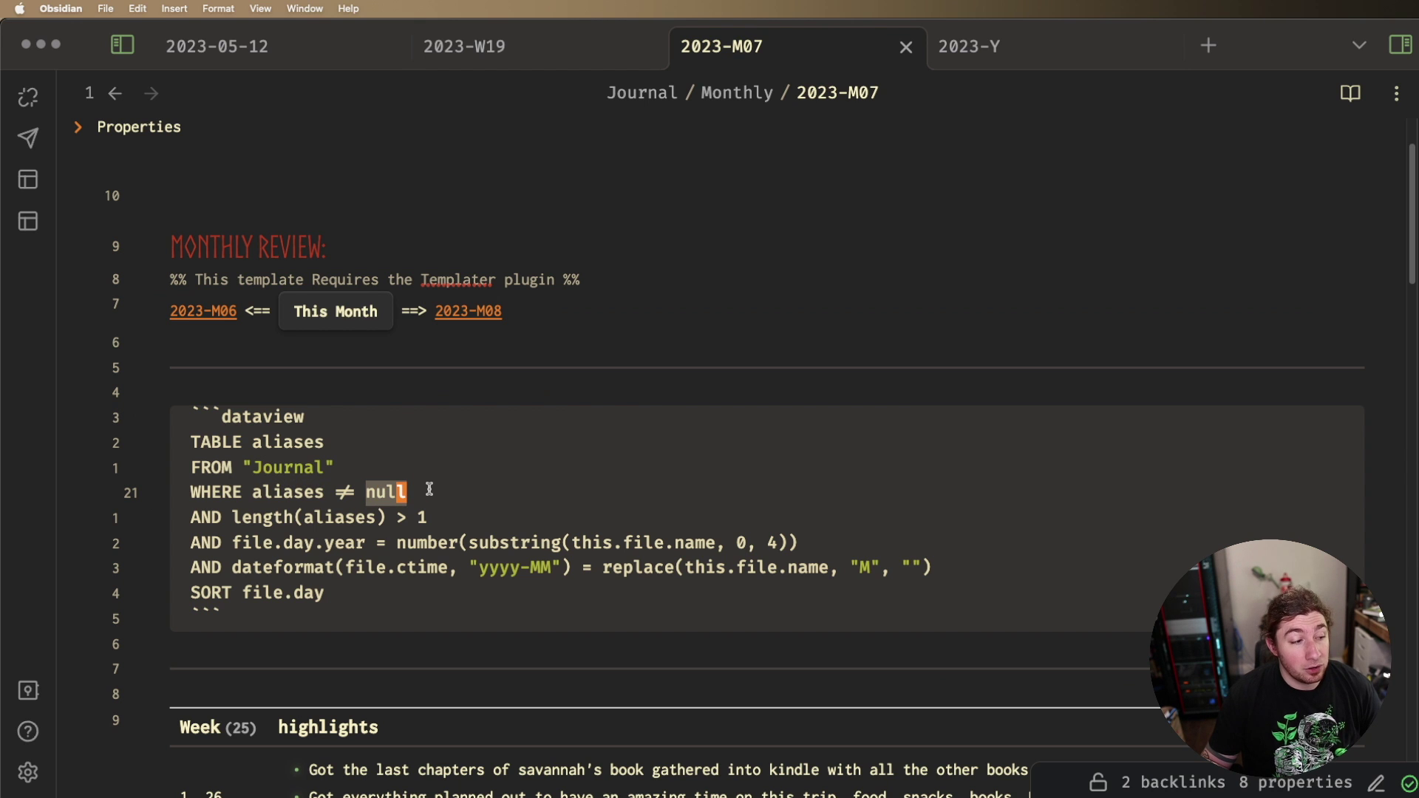
{"action": "left_click", "coordinate": [339, 467]}
{"action": "left_click_drag", "start_coordinate": [342, 460], "coordinate": [302, 456]}
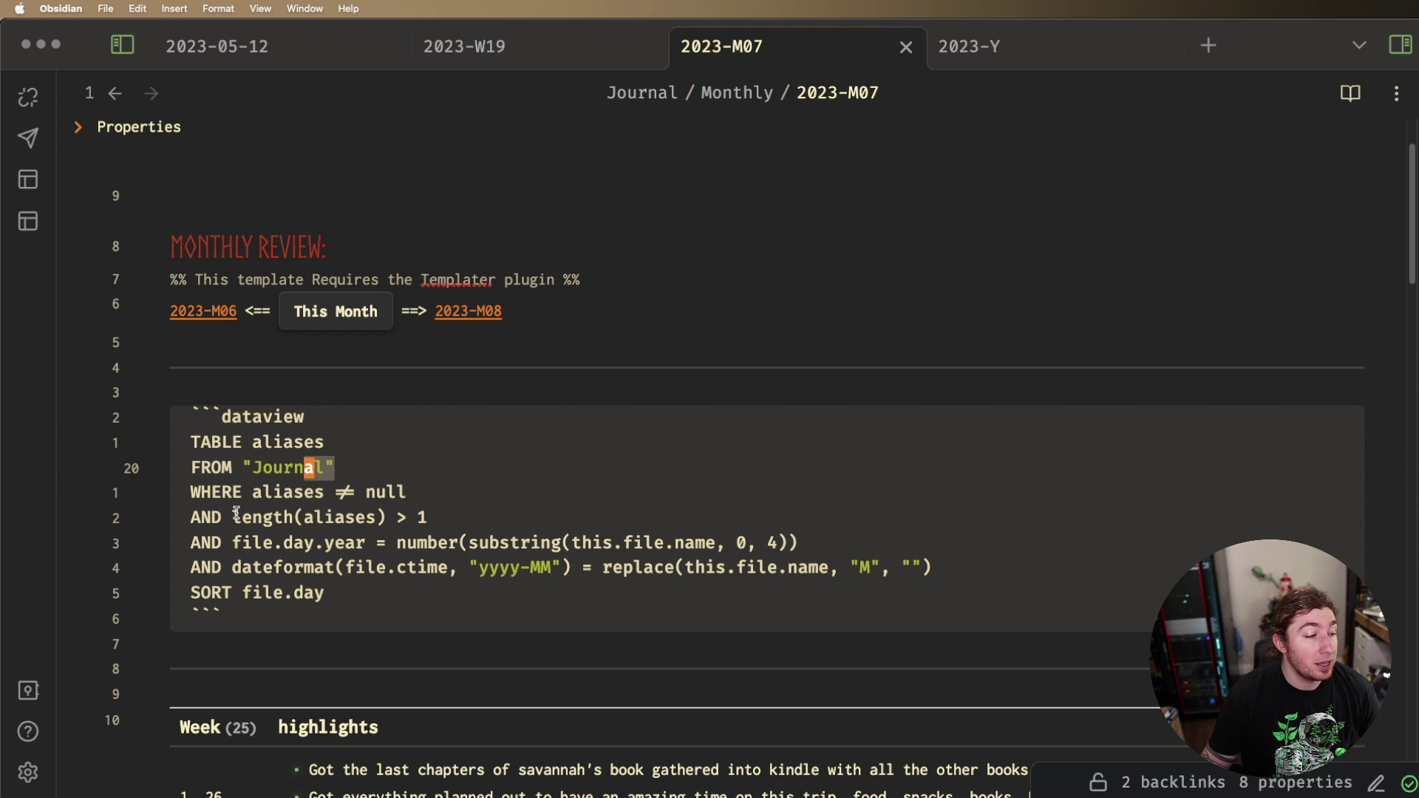
- Highlight the aliases length and file.day.year conditions, then exit the block to render the table
{"action": "left_click_drag", "start_coordinate": [201, 517], "coordinate": [427, 512]}
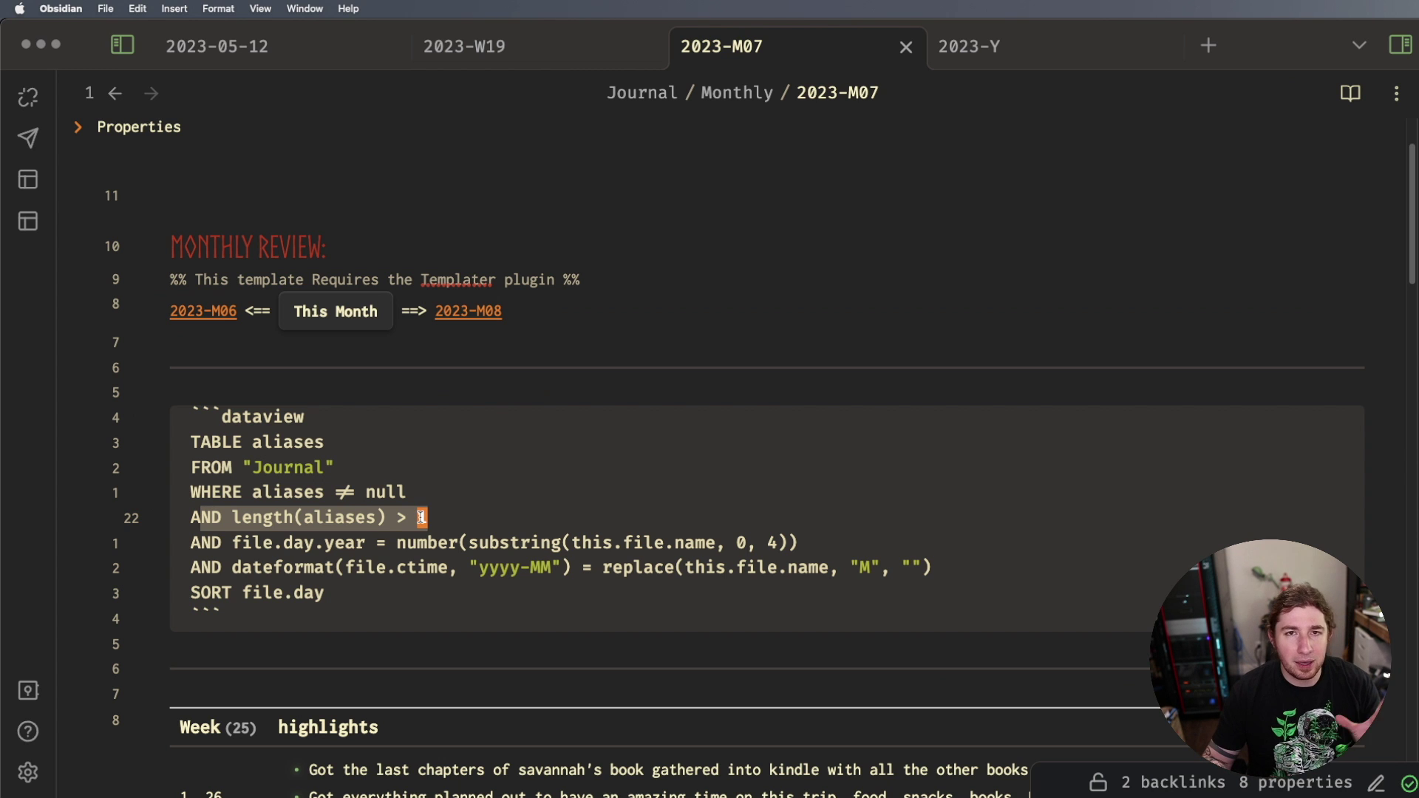
{"action": "left_click_drag", "start_coordinate": [242, 545], "coordinate": [366, 545]}
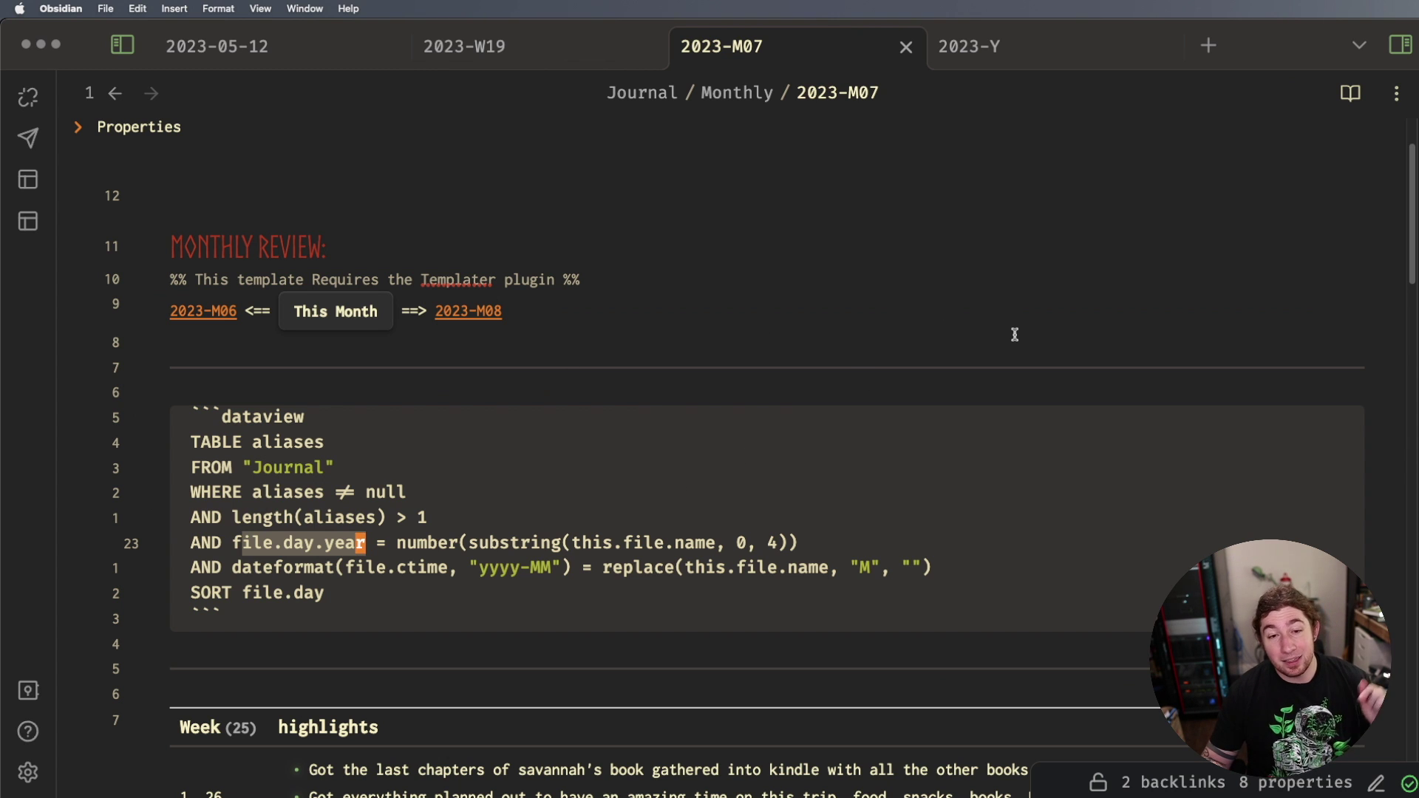
{"action": "key", "text": "Up"}
{"action": "key", "text": "Up"}
{"action": "key", "text": "Up"}
{"action": "key", "text": "Up"}
{"action": "key", "text": "Up"}
{"action": "key", "text": "Up"}
{"action": "key", "text": "Up"}
{"action": "key", "text": "Up"}
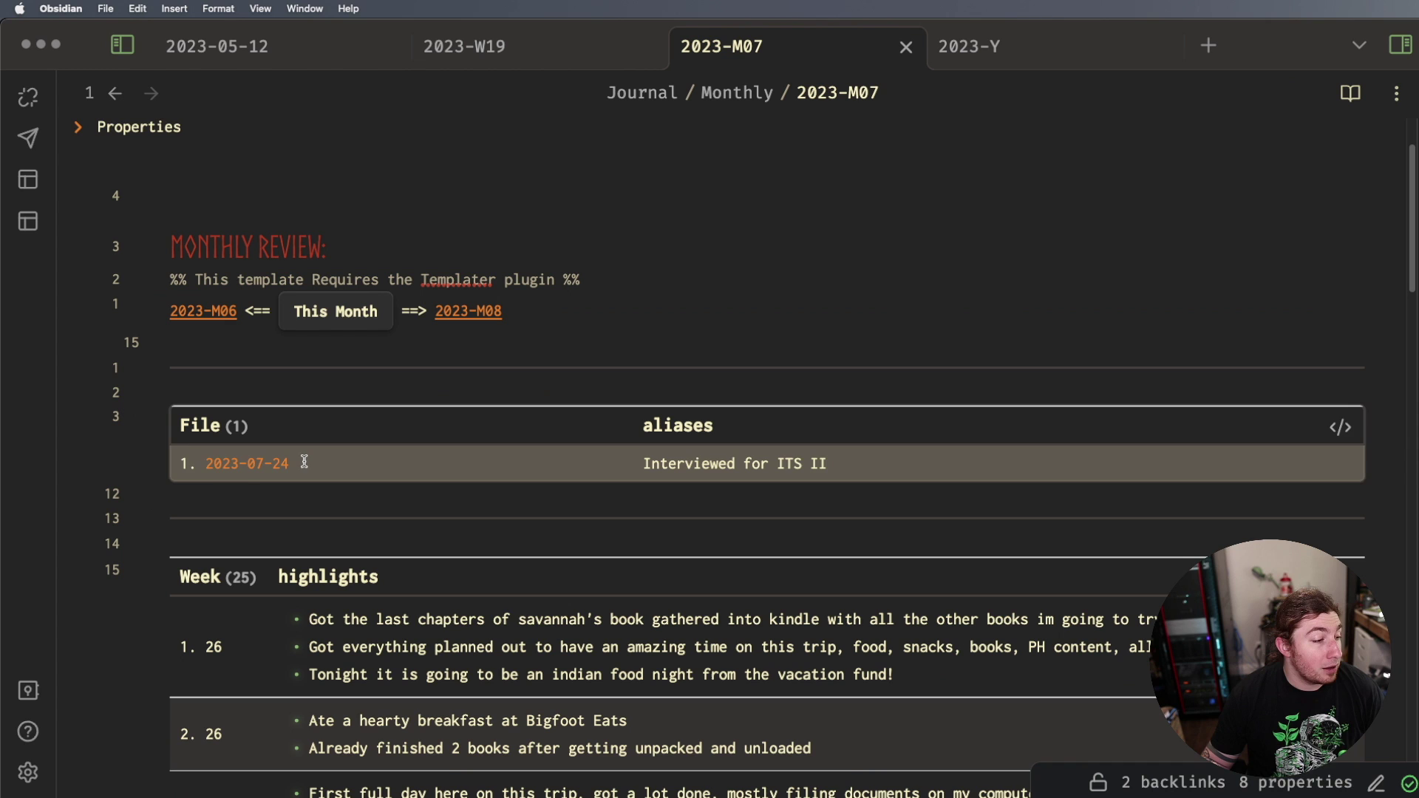
{"action": "scroll", "coordinate": [592, 516], "scroll_direction": "down", "scroll_amount": 1}
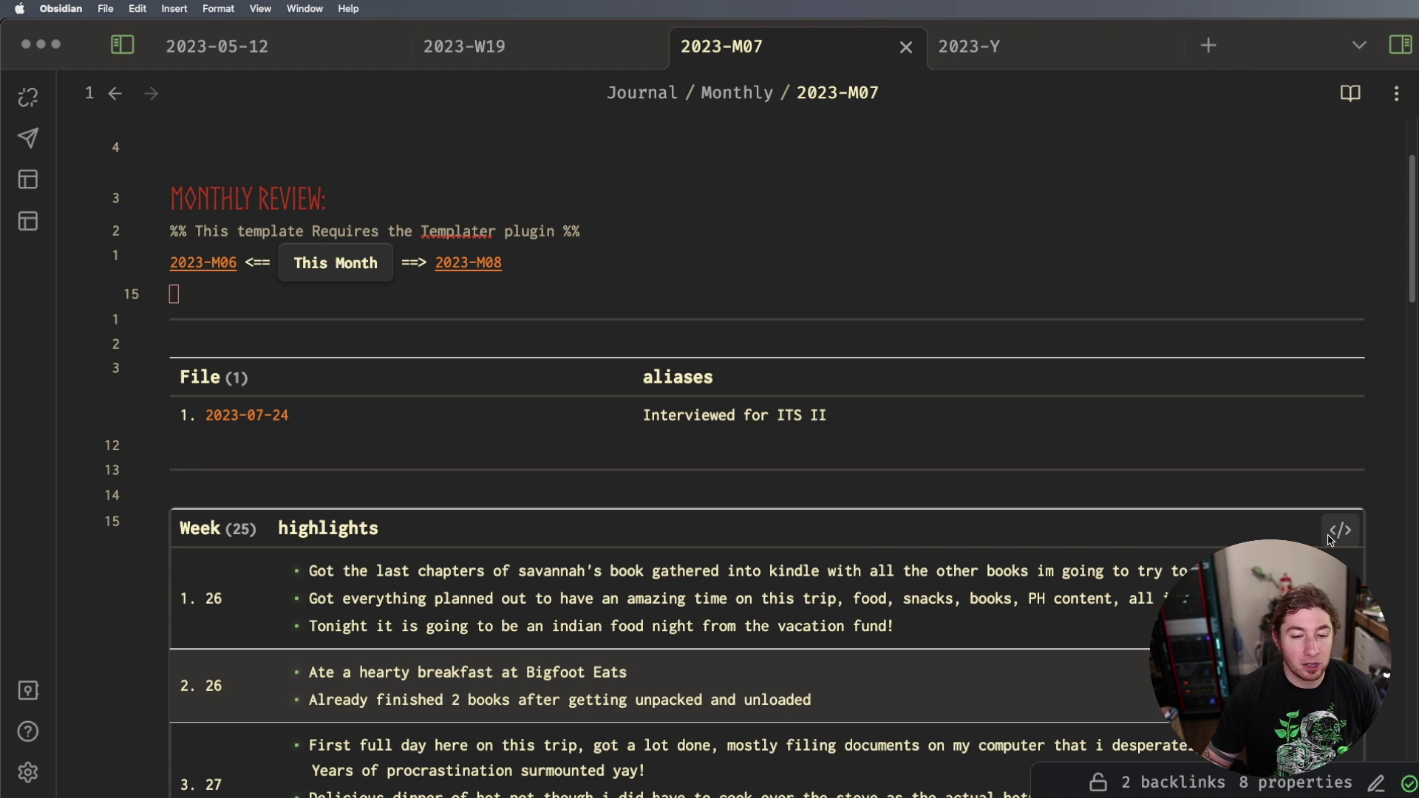
{"action": "left_click", "coordinate": [959, 514]}
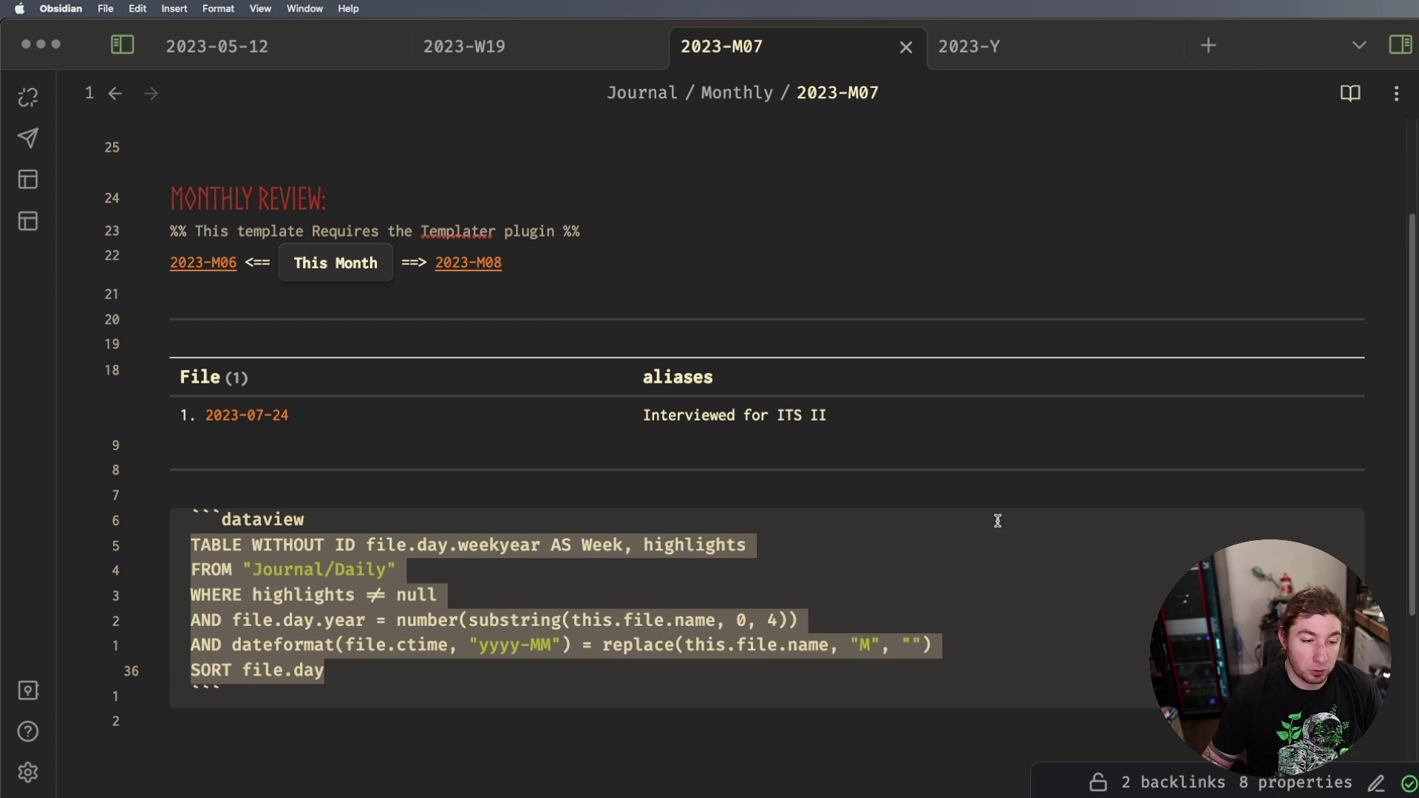
{"action": "left_click", "coordinate": [1157, 493]}
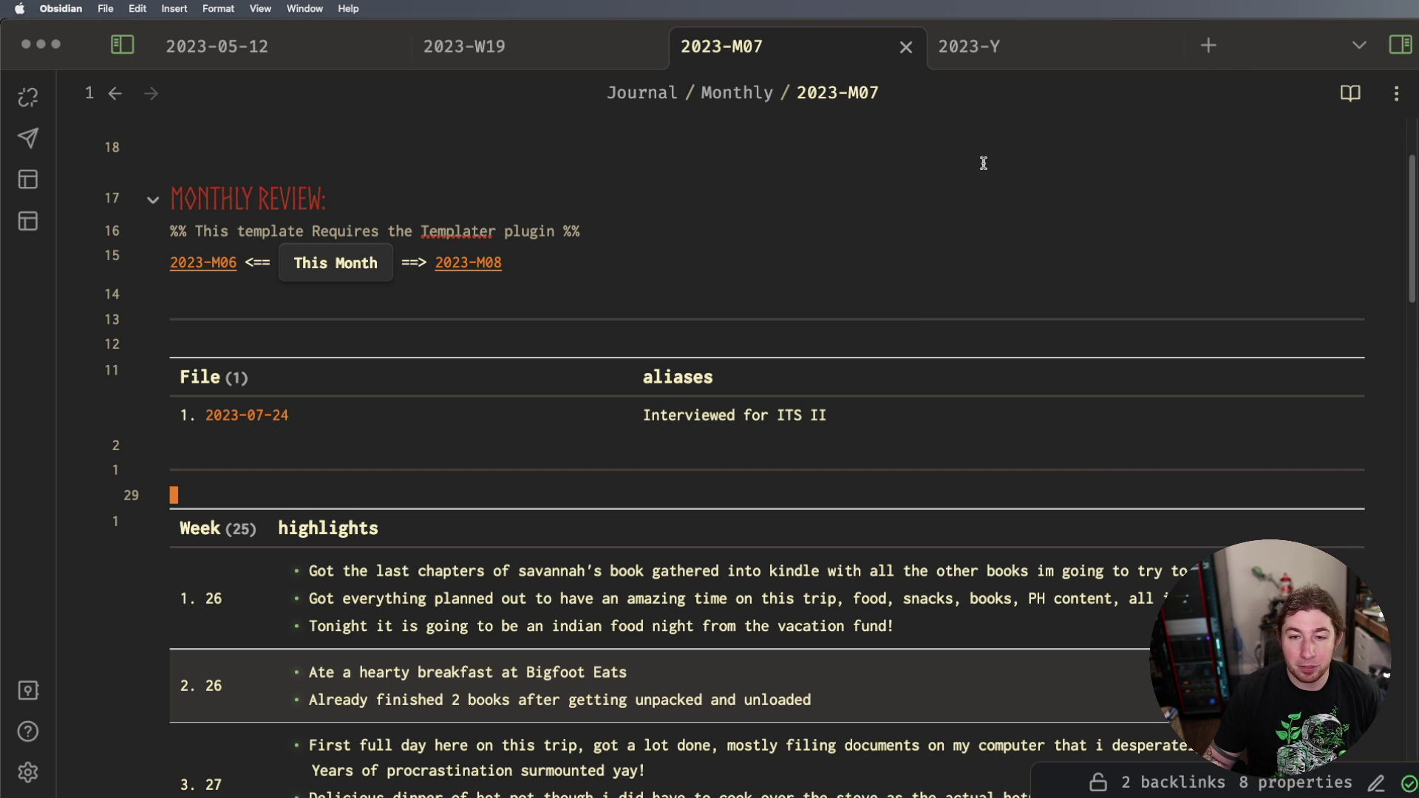
- Switch to the 2023-Y annual note and scroll down to its ALIASES table
{"action": "left_click", "coordinate": [1027, 57]}
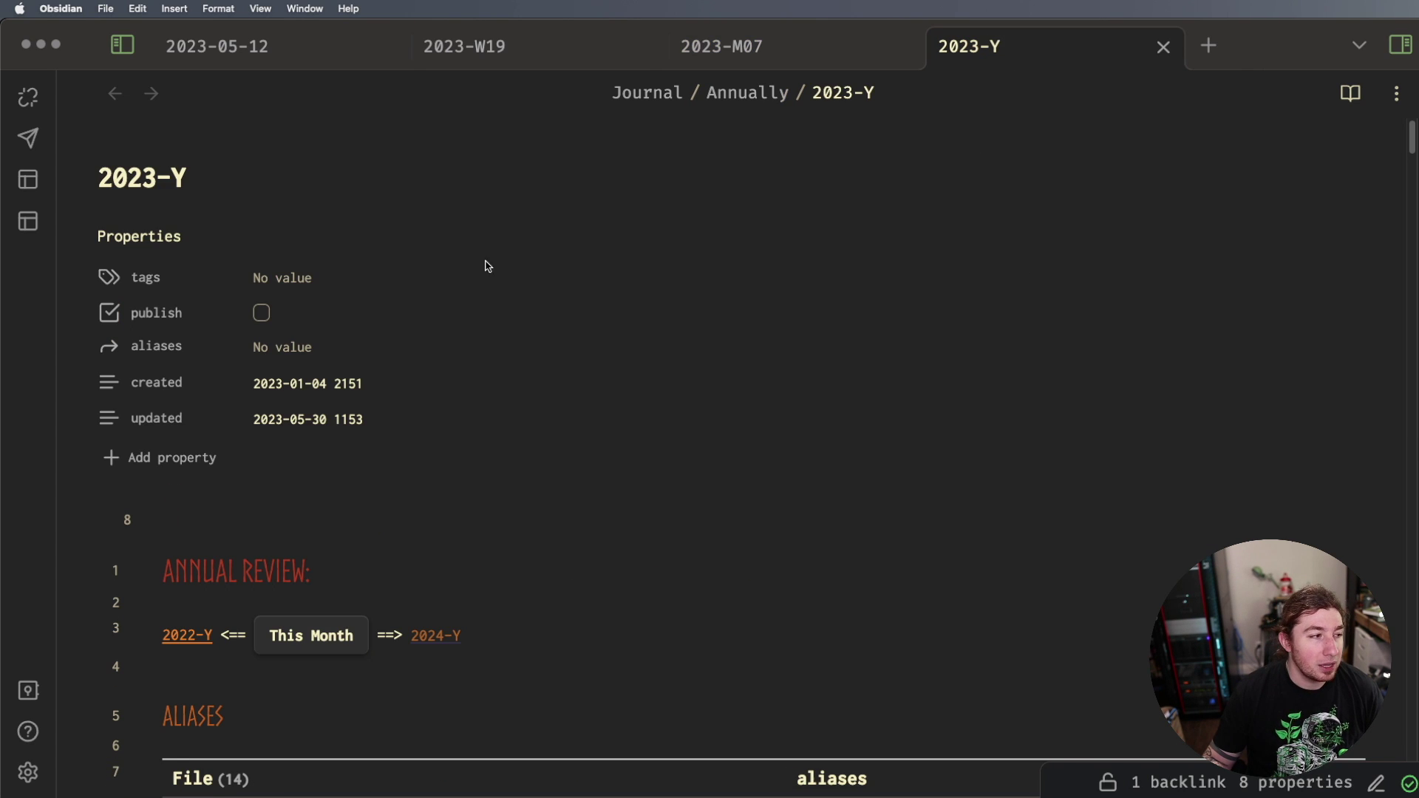
{"action": "scroll", "coordinate": [133, 285], "scroll_direction": "down", "scroll_amount": 3}
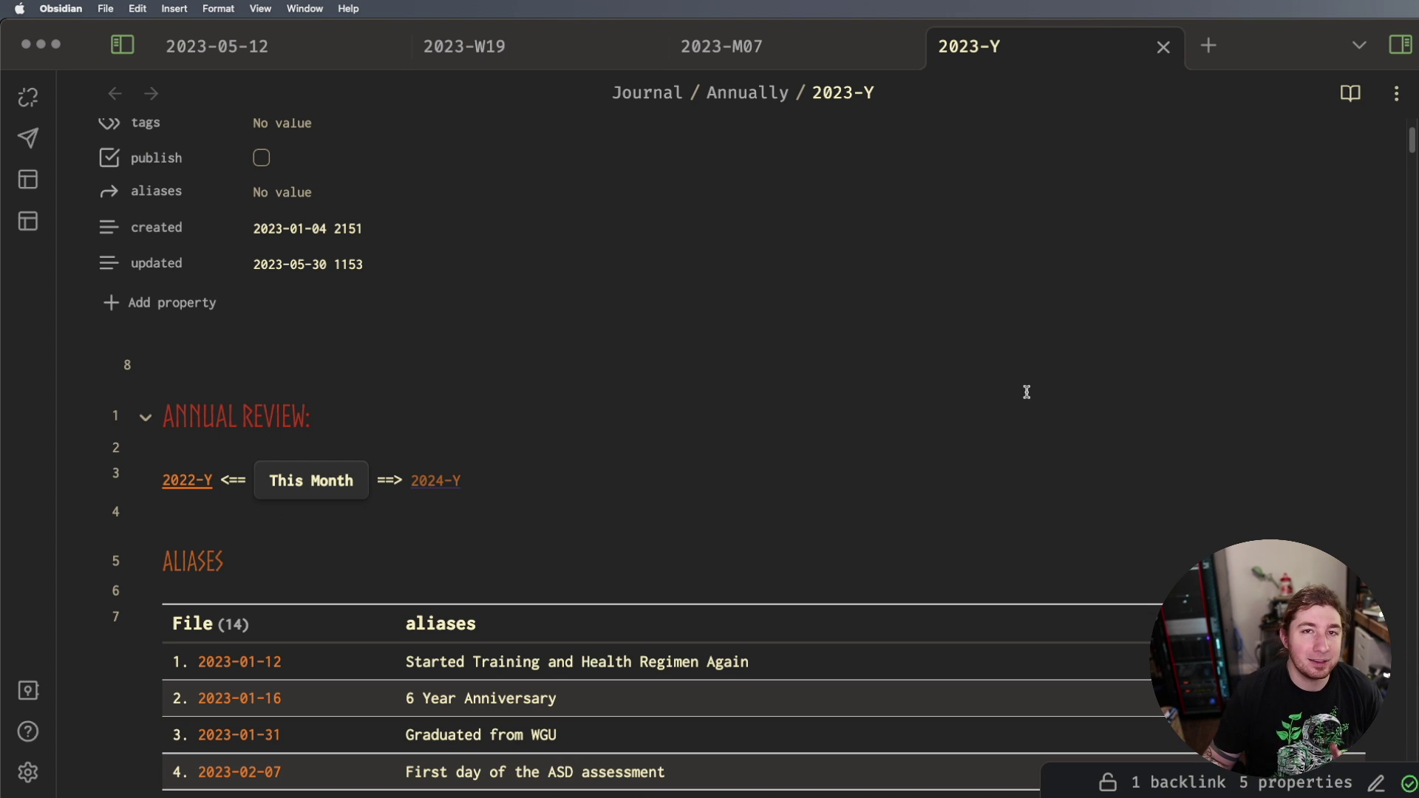
{"action": "scroll", "coordinate": [308, 442], "scroll_direction": "down", "scroll_amount": 1}
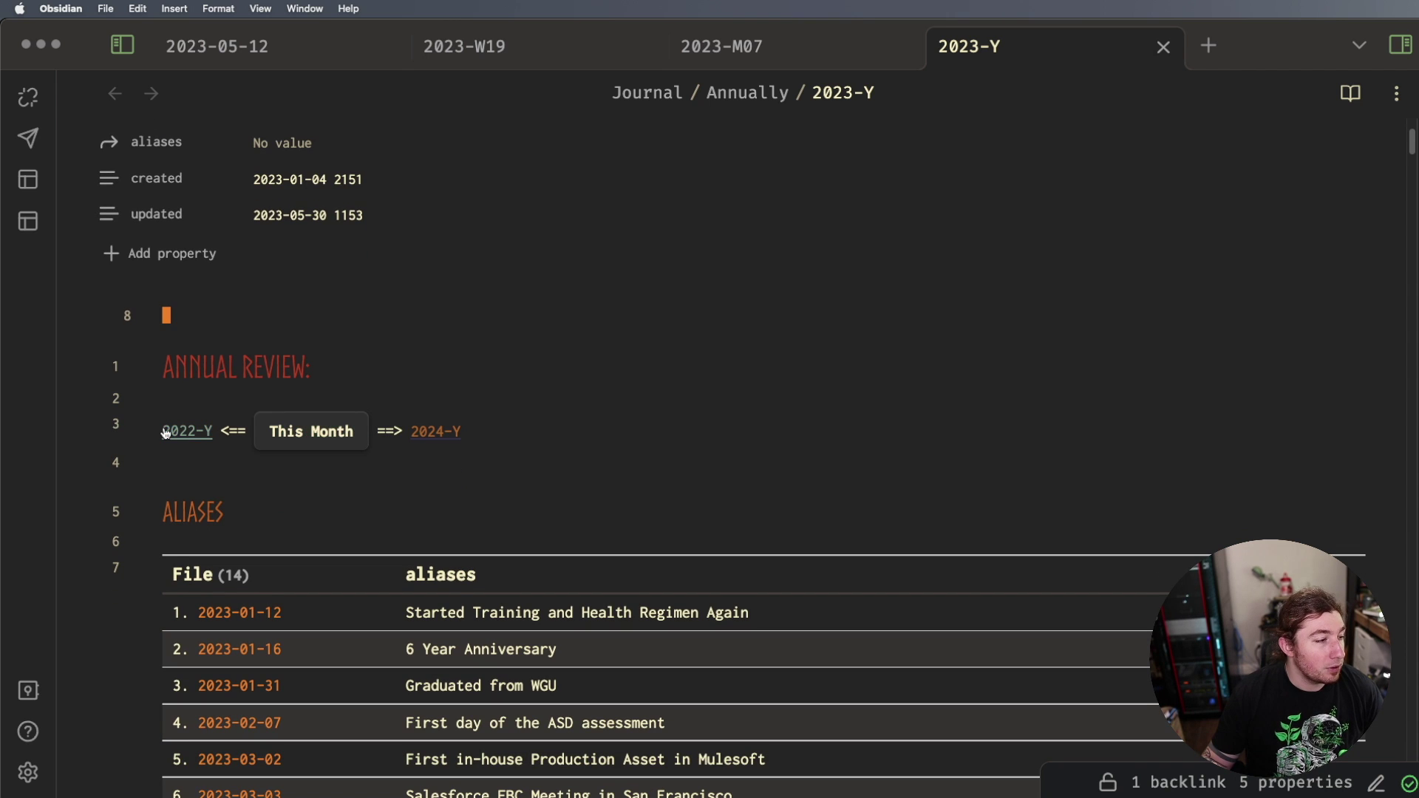
{"action": "left_click", "coordinate": [521, 423]}
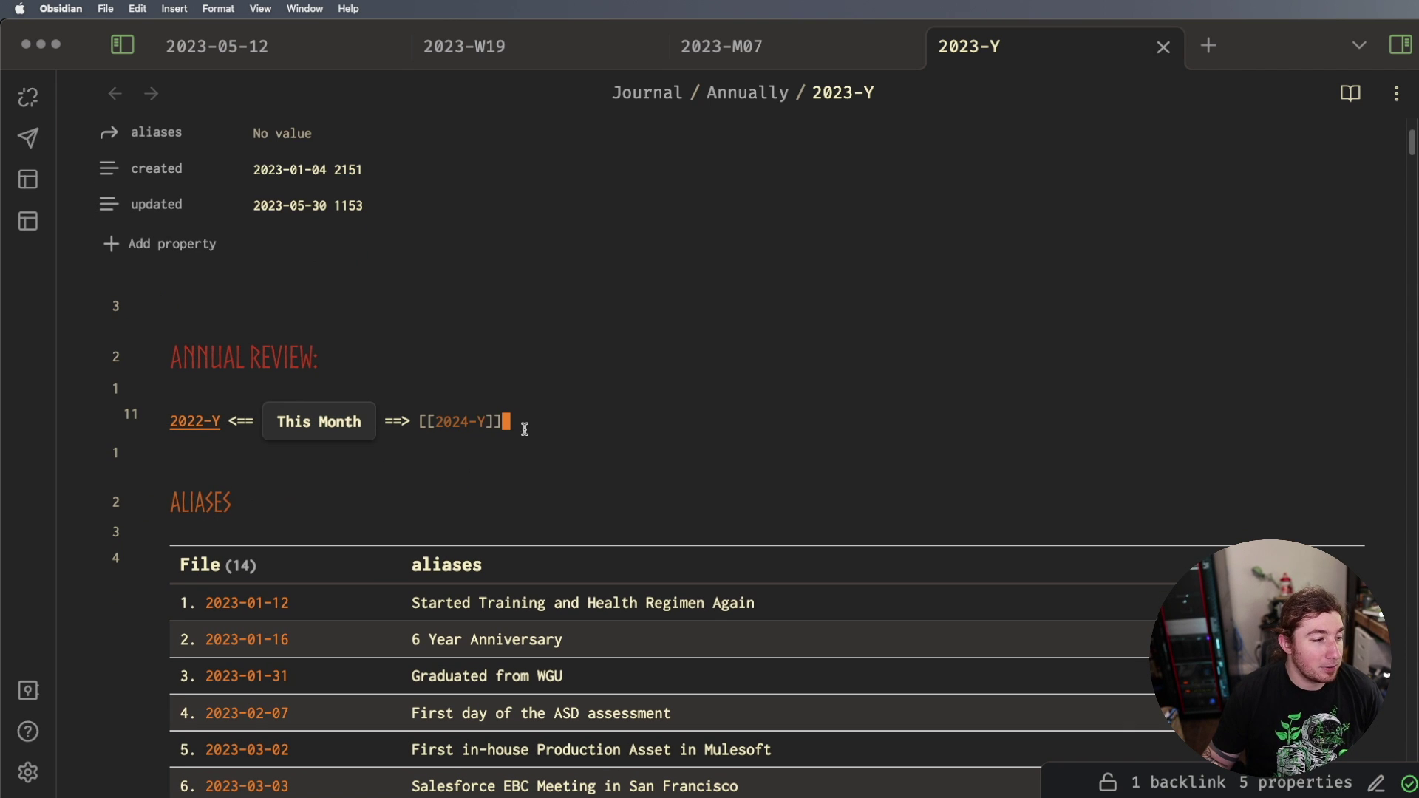
{"action": "scroll", "coordinate": [507, 420], "scroll_direction": "down", "scroll_amount": 6}
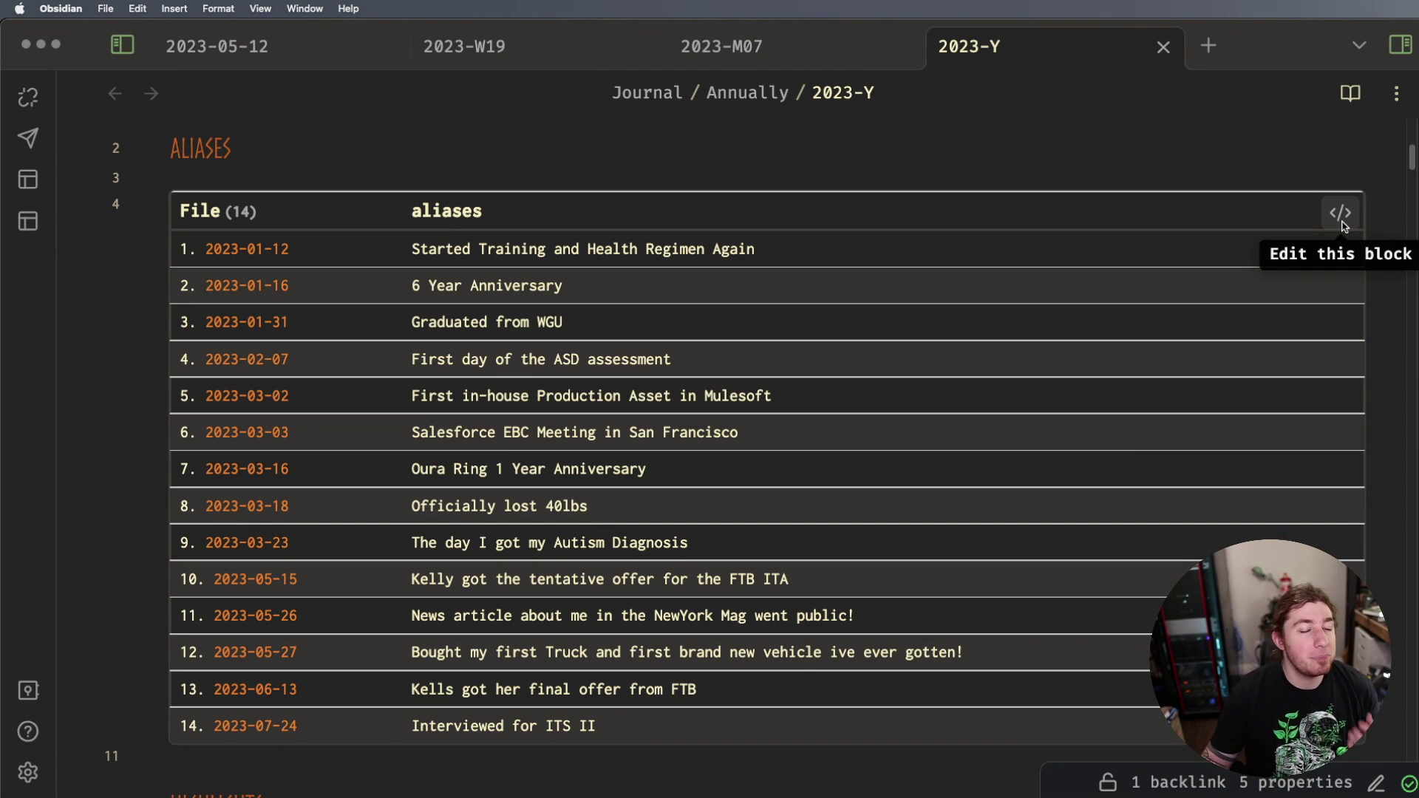
- Reveal the 2023-Y aliases query source, then leave the block so the table renders again
{"action": "left_click", "coordinate": [1341, 222]}
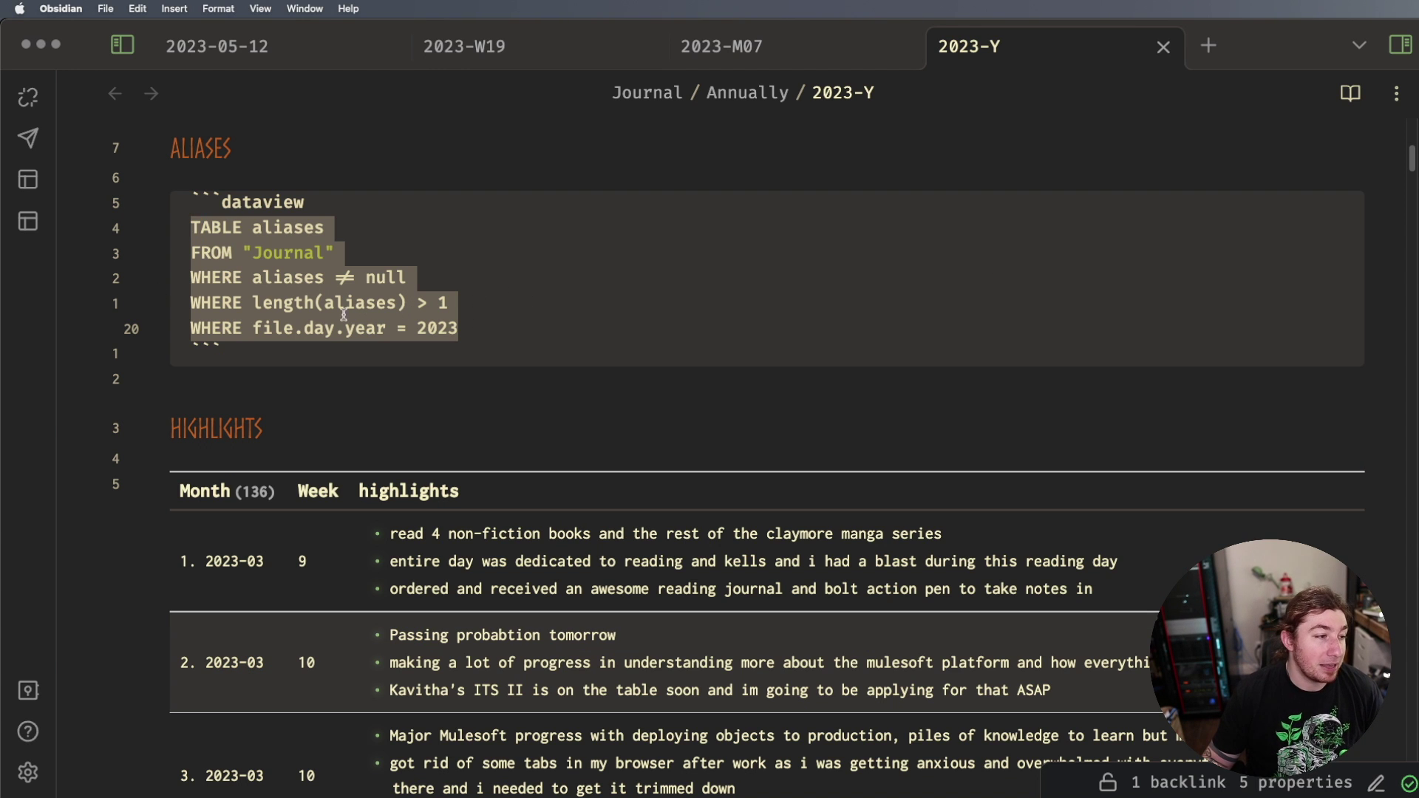
{"action": "left_click", "coordinate": [572, 405]}
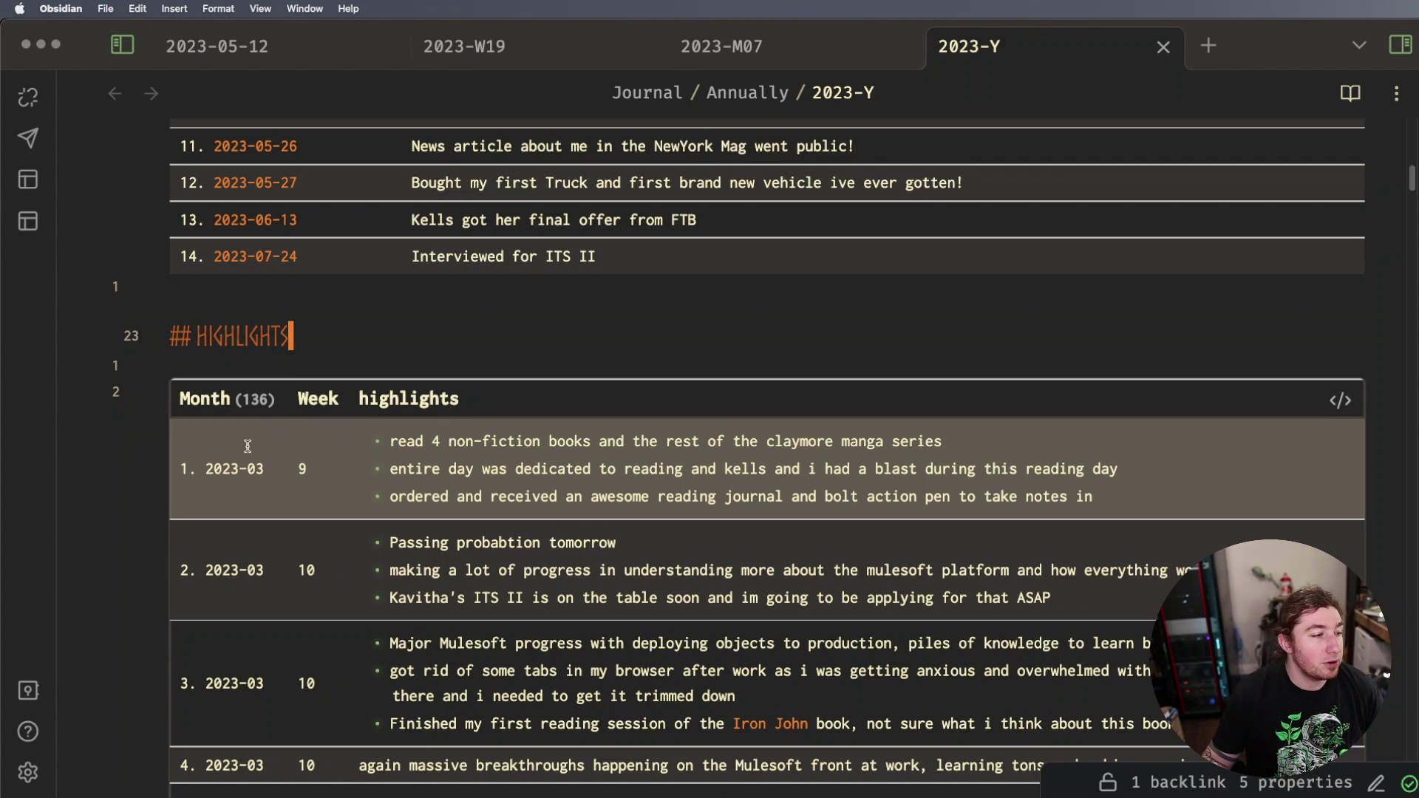